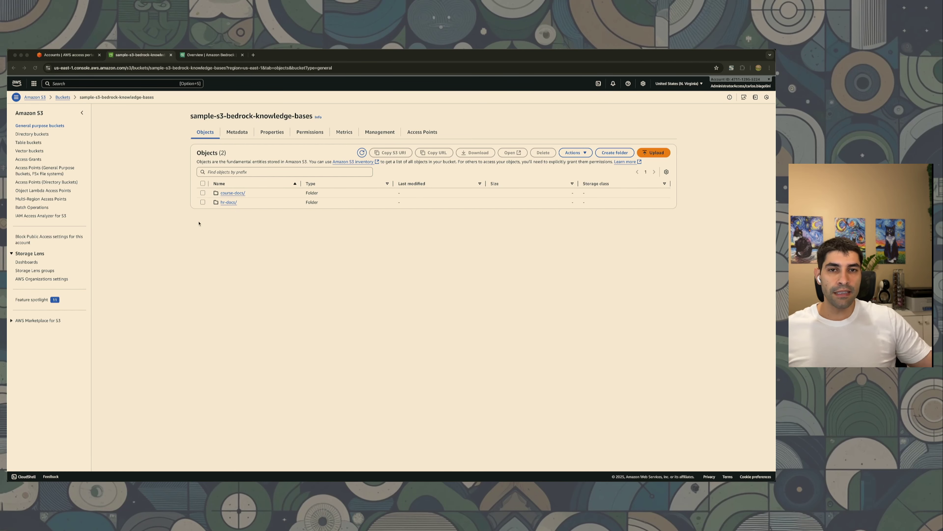
Step: Switch to the code editor and place course-catalog.txt beside hr-policies.txt to review both documents' contents, then put the editor away
key(super+Tab)
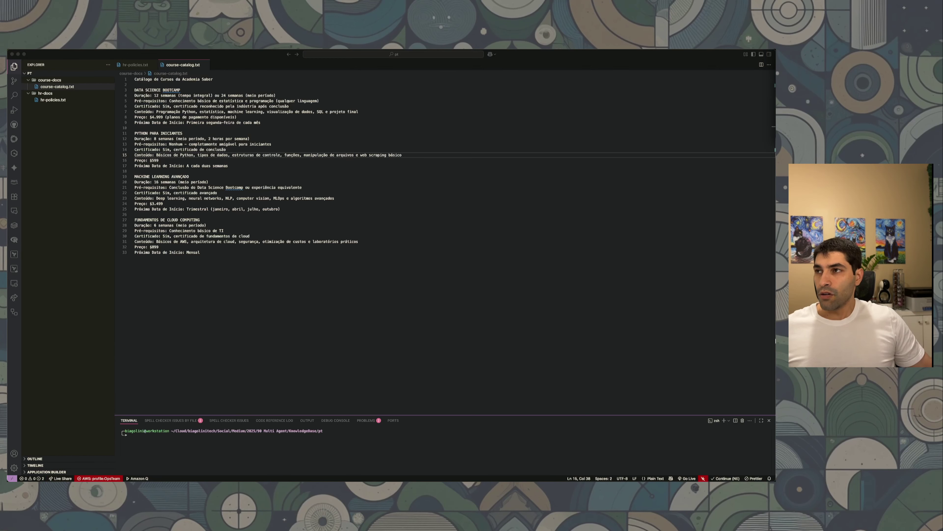
key(super+a)
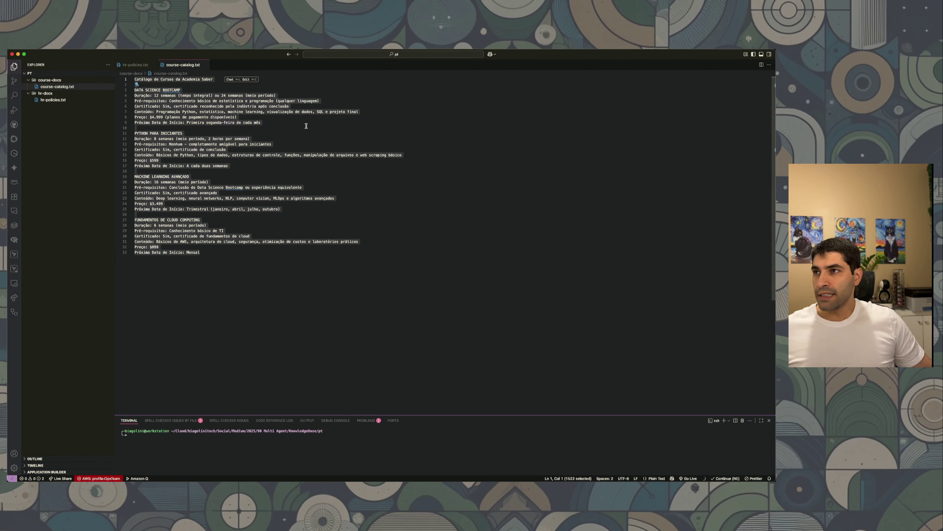
drag(183, 65, 600, 89)
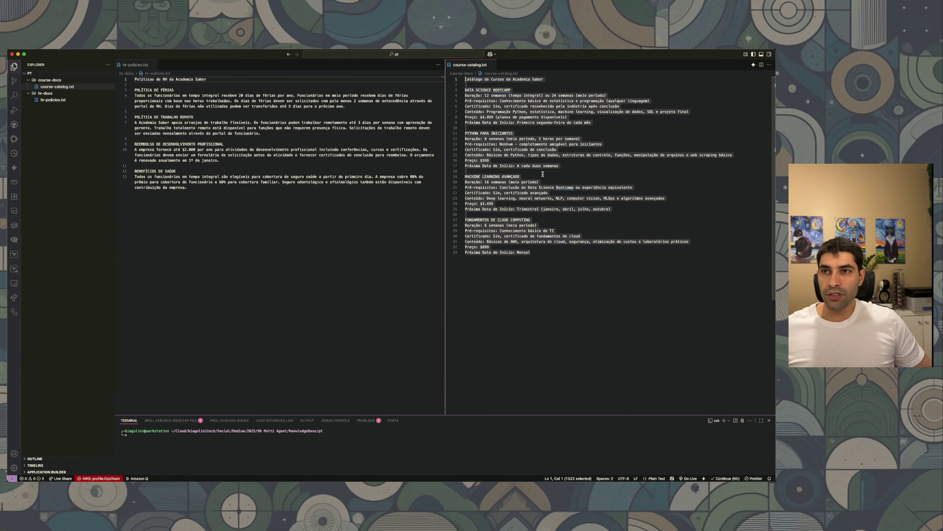
click(530, 176)
drag(511, 90, 510, 84)
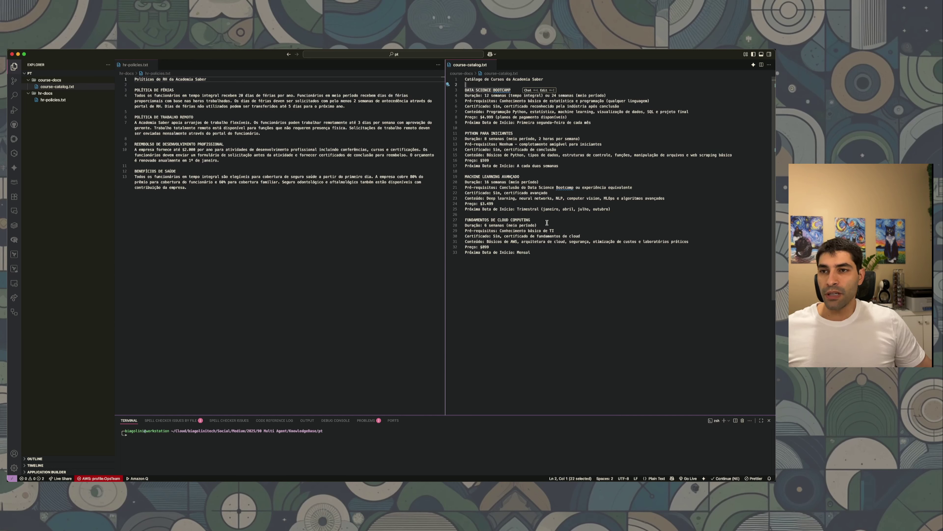
click(311, 193)
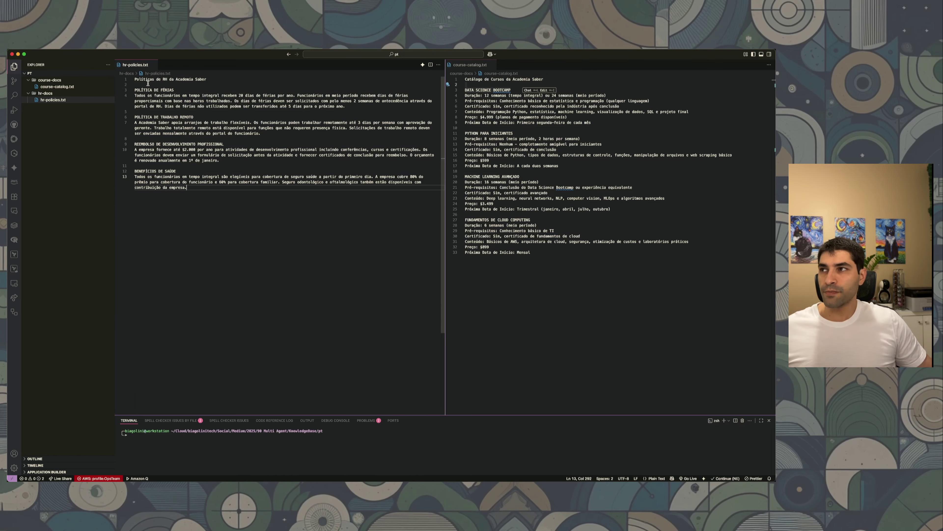
click(18, 53)
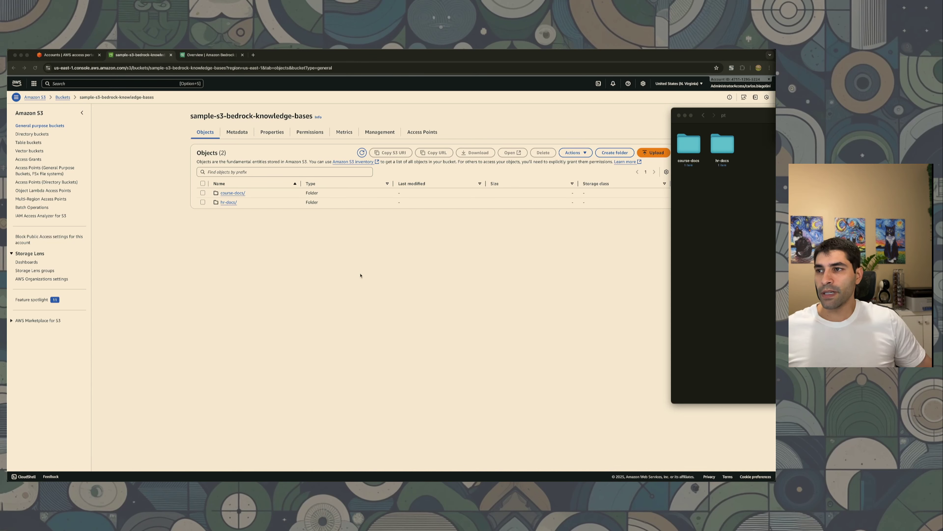
Step: Inspect the contents of the hr-docs folder in the sample-s3-bedrock-knowledge-bases bucket, then return to the bucket's root
click(267, 201)
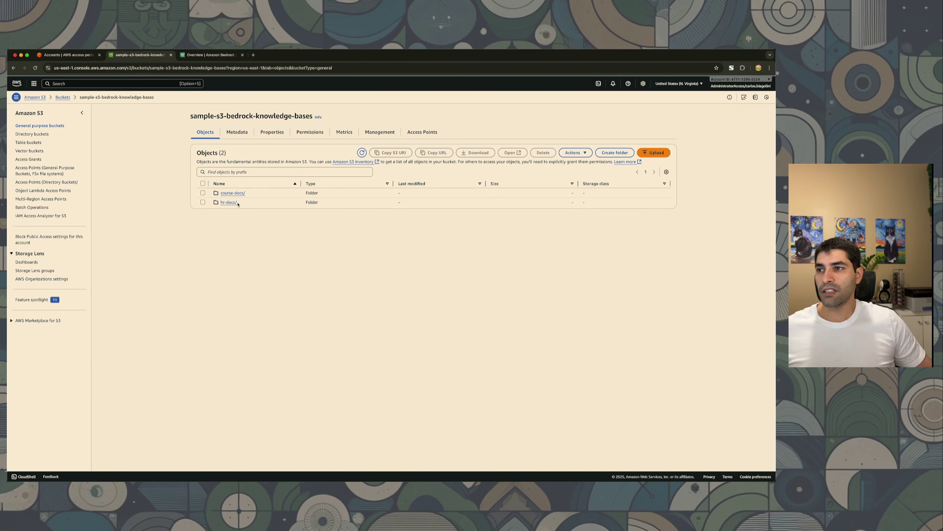
click(229, 202)
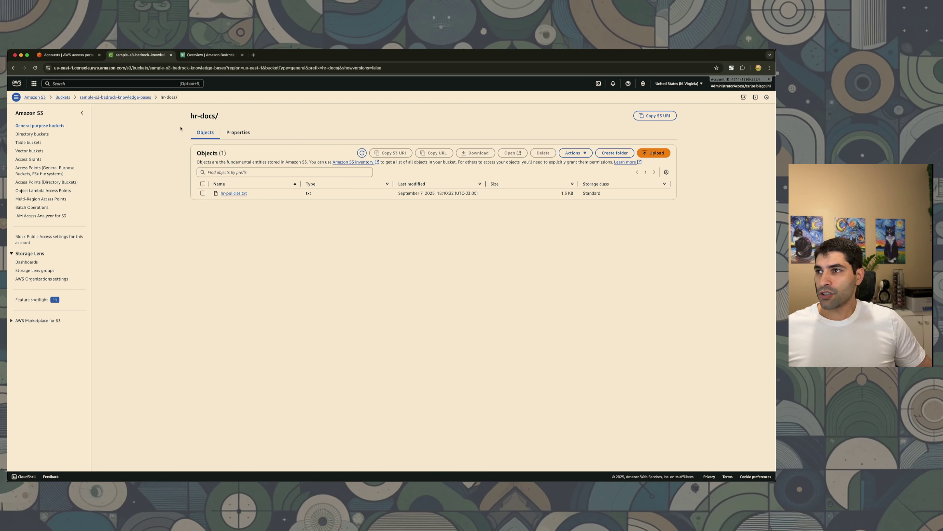
click(141, 98)
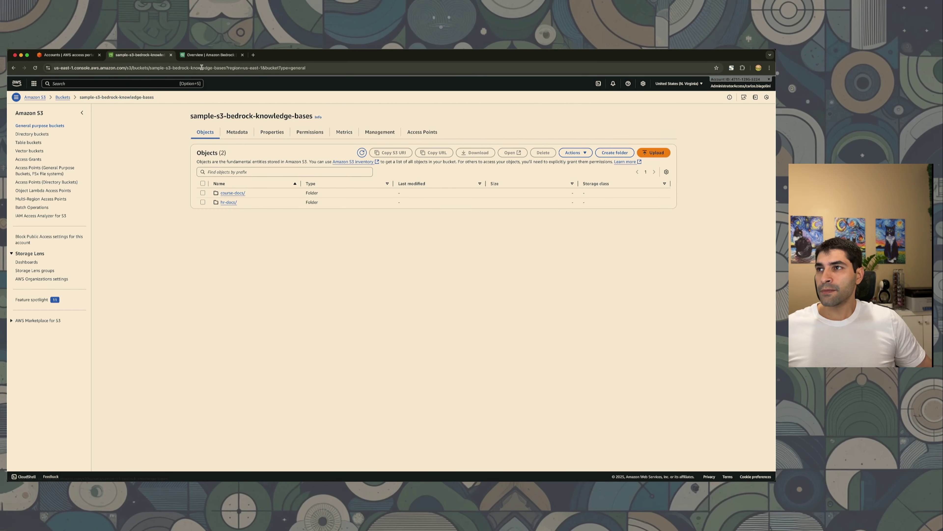
Step: Go to the Knowledge Bases section of Amazon Bedrock and start creating a Knowledge Base with vector store
click(212, 55)
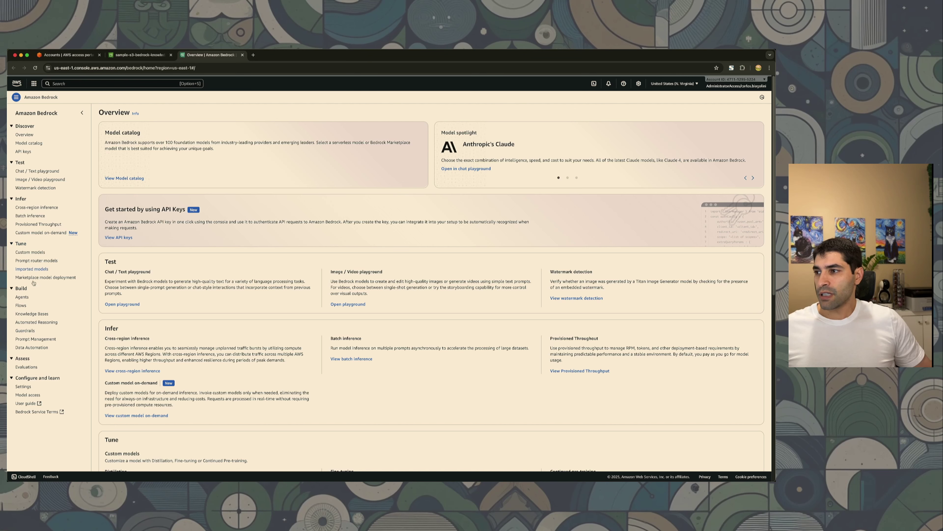
click(32, 314)
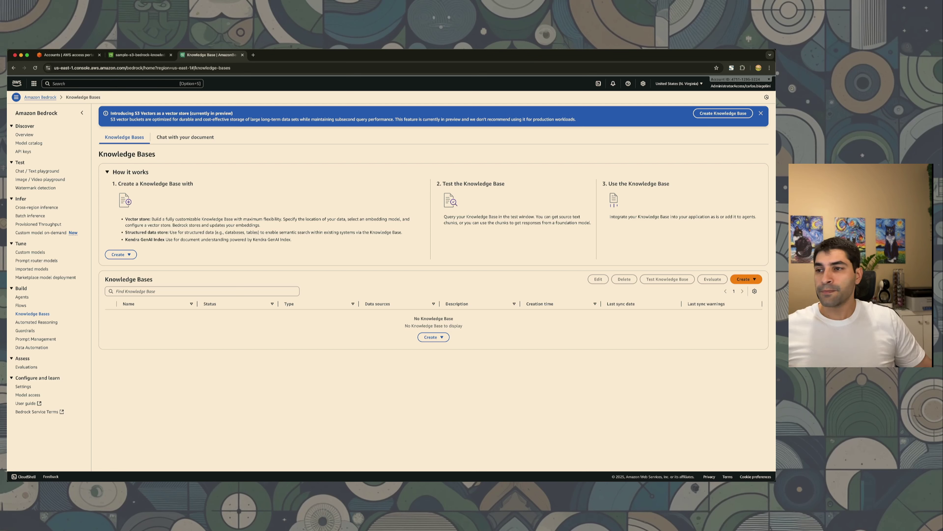
click(743, 279)
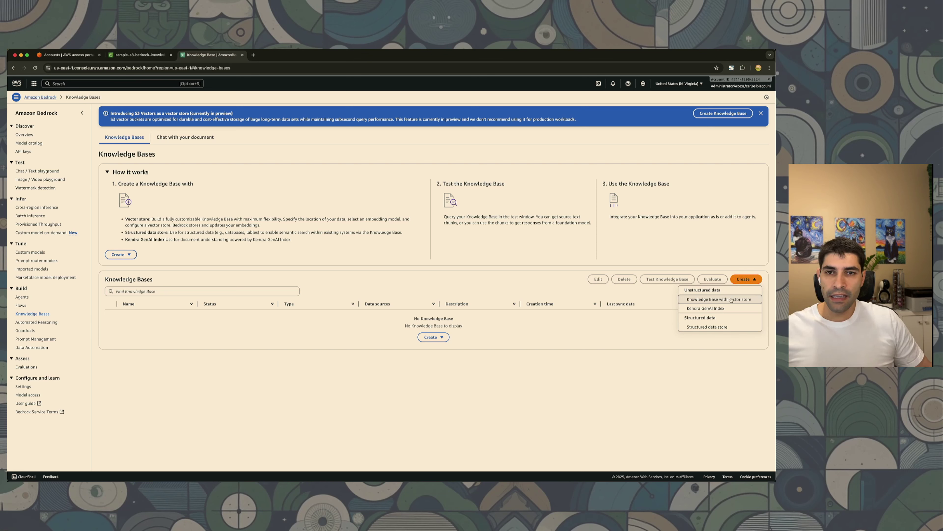
click(705, 304)
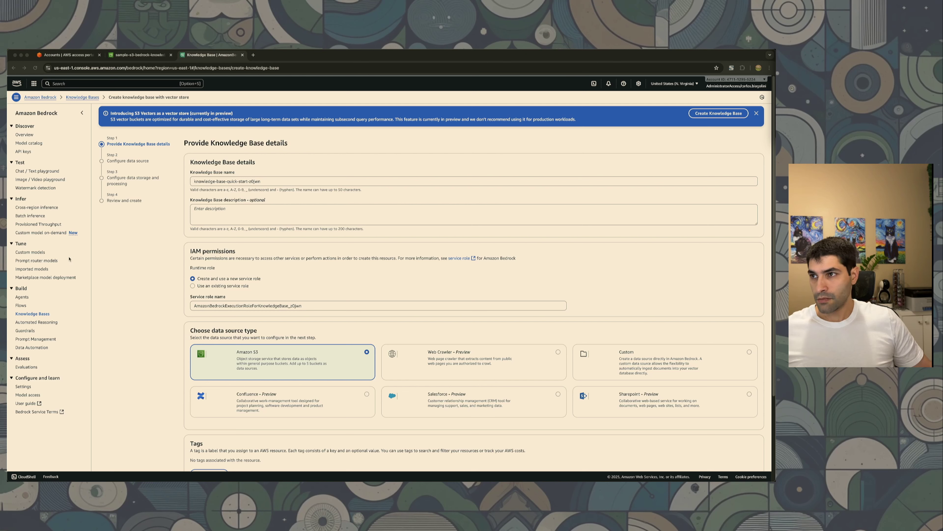
Step: Name the knowledge base AcademiaSaber-Courses-KB, keep Amazon S3 as the data source type, and proceed to the data source configuration
triple_click(202, 182)
text(AcademiaSaber-Courses-KB)
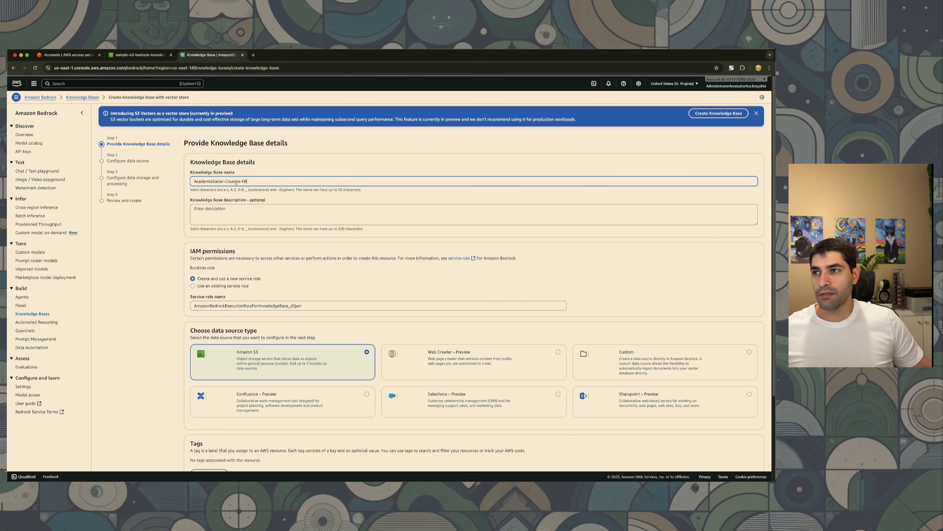
scroll(228, 280, down, 3)
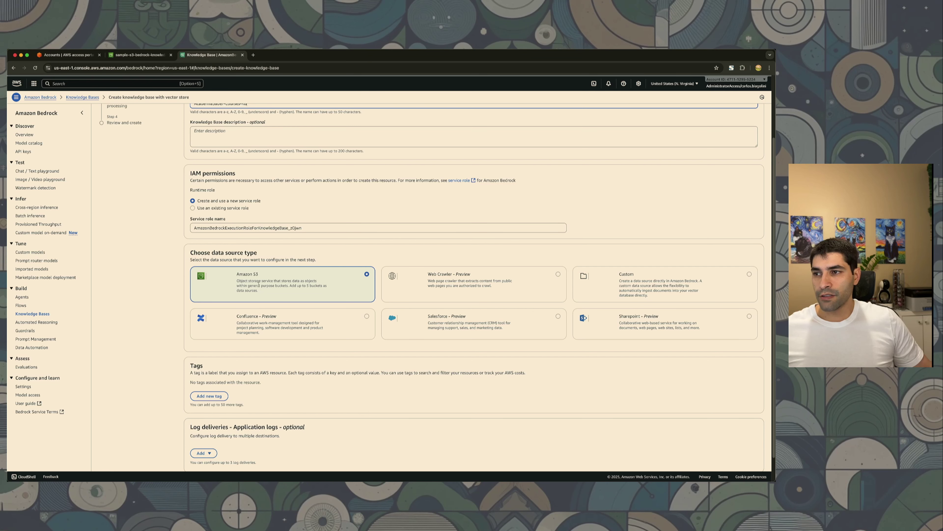
scroll(294, 302, down, 1)
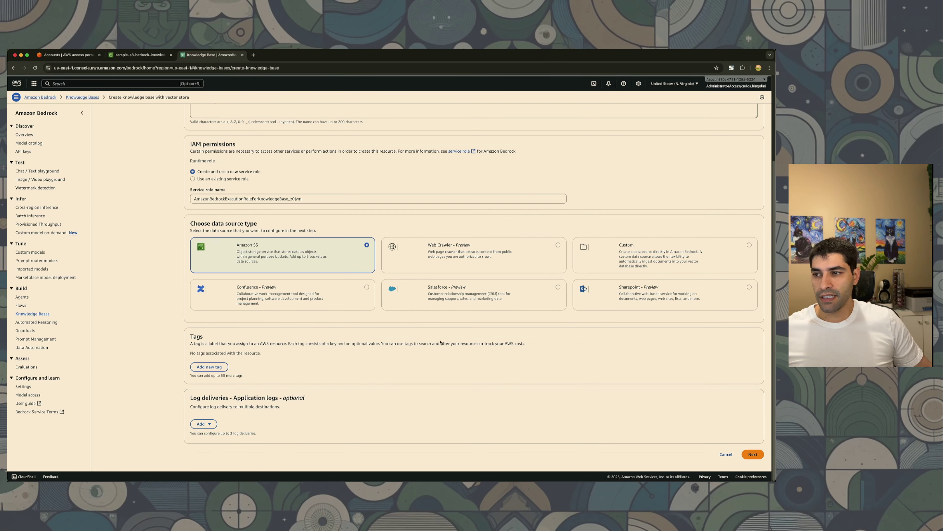
click(753, 454)
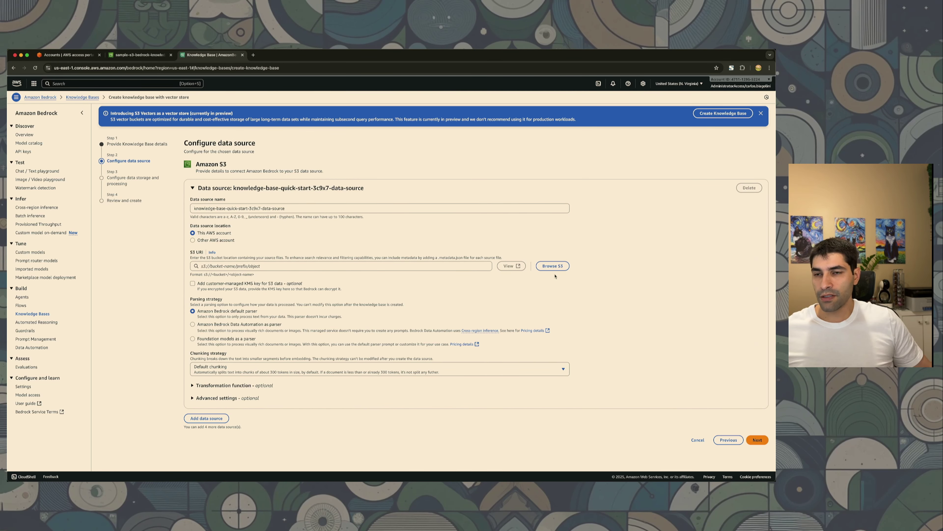
Step: Set the data source's S3 URI to the course-docs folder of the sample-s3-bedrock-knowledge-bases bucket and continue to data storage and processing
click(558, 267)
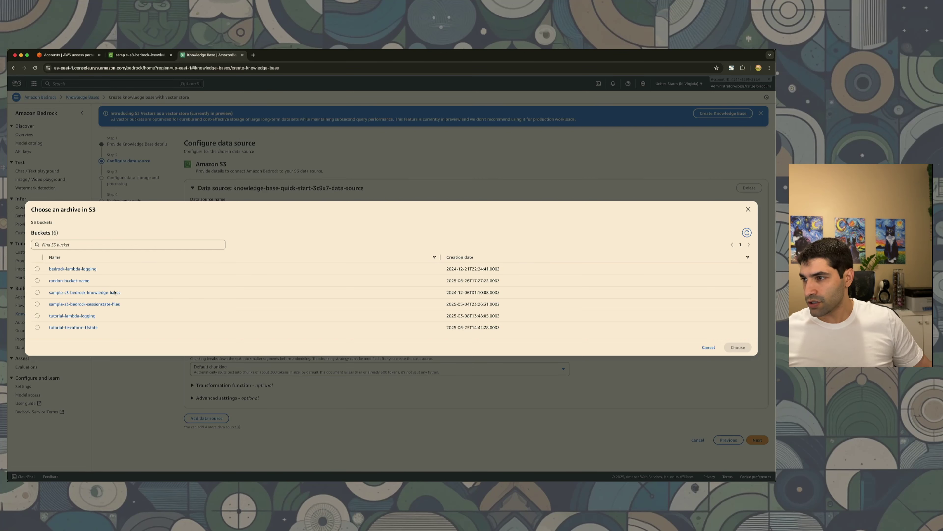
click(106, 292)
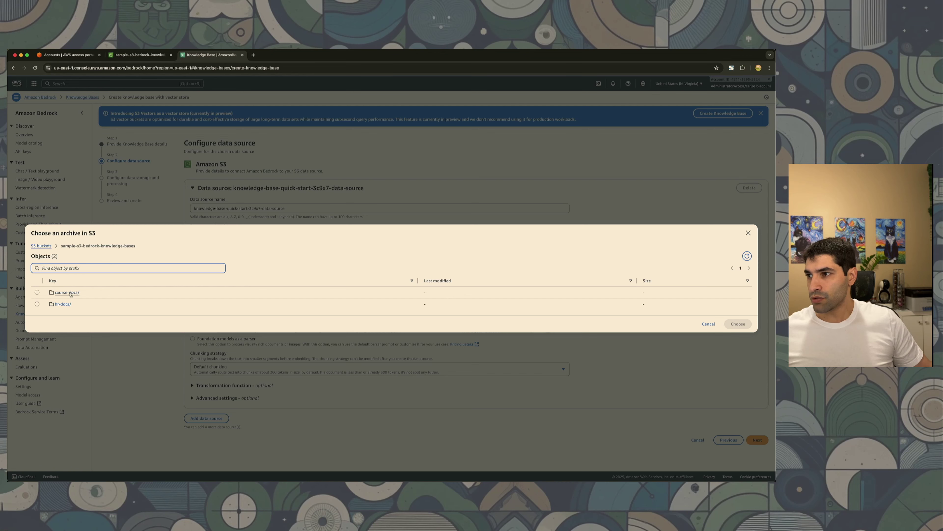
click(37, 293)
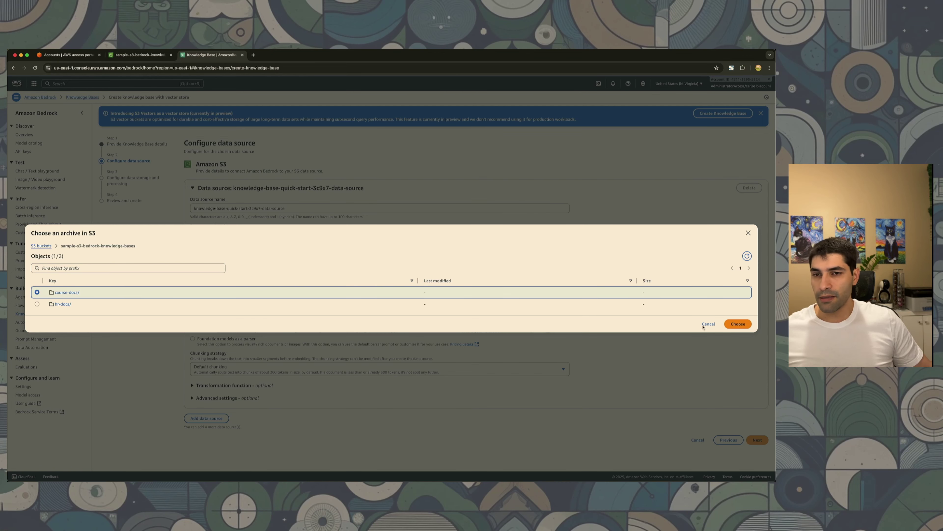
click(736, 324)
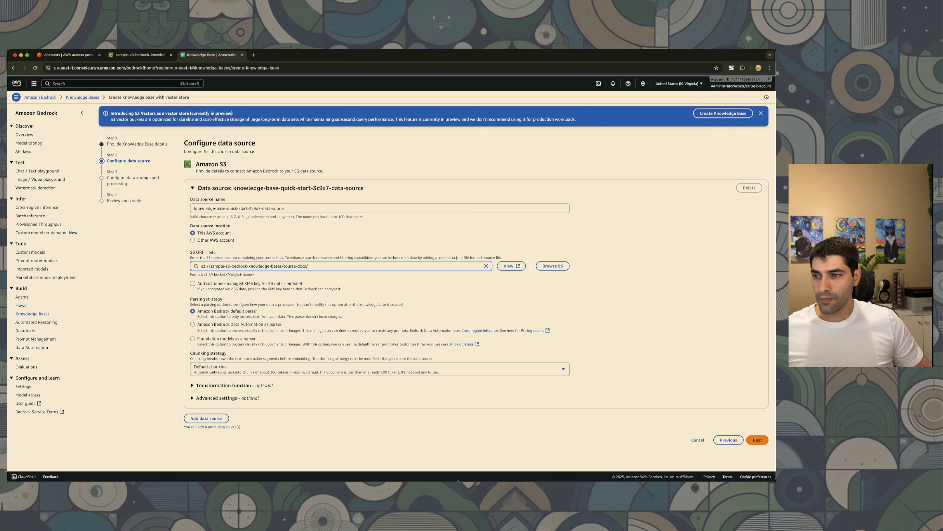
click(758, 440)
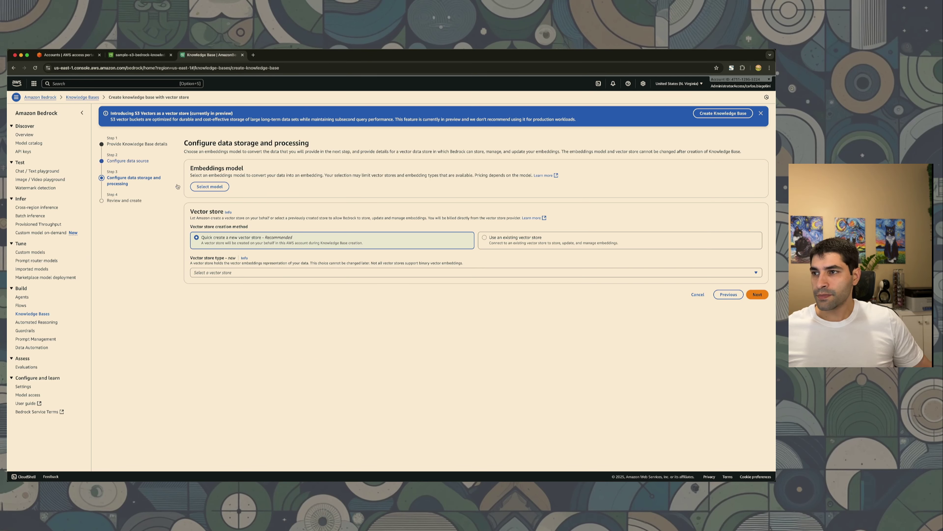
Step: Choose Amazon S3 Vectors - Preview as the type of the new vector store and try to proceed to the review
click(239, 273)
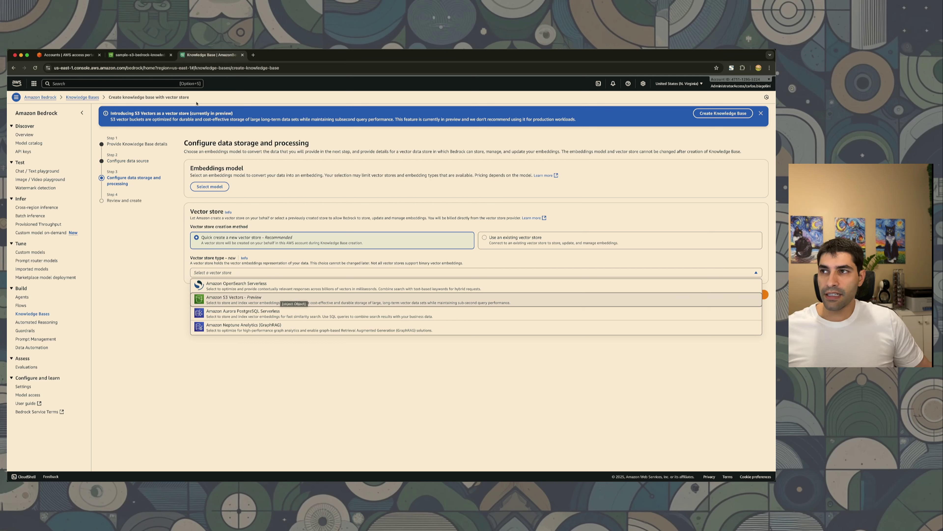
drag(191, 112, 231, 112)
click(223, 272)
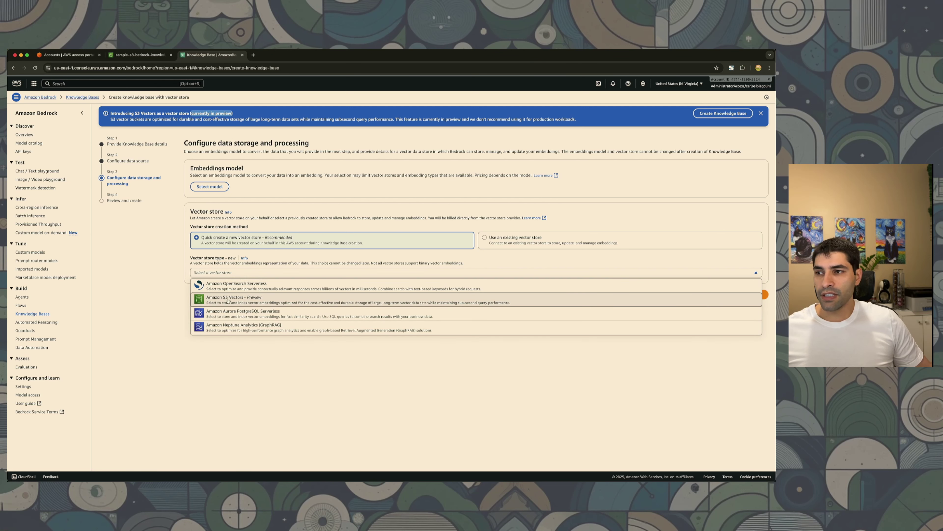
click(228, 300)
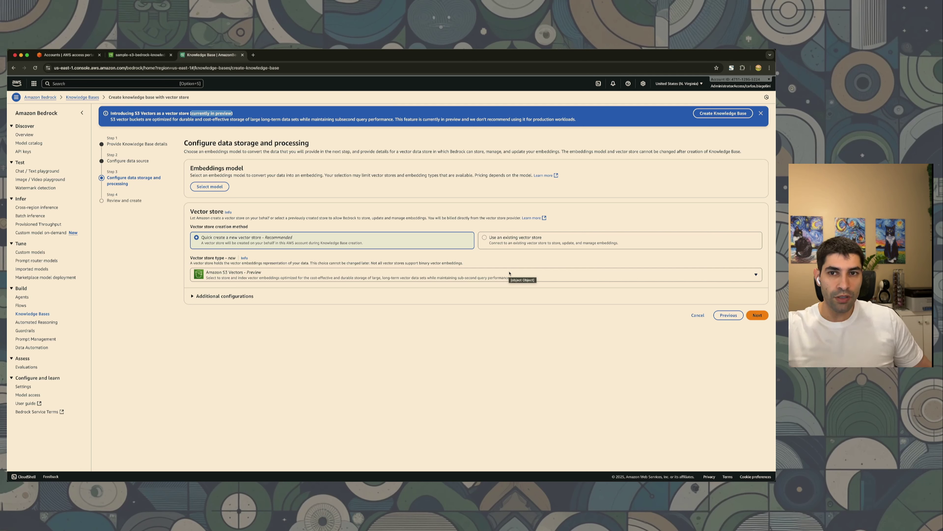
click(645, 404)
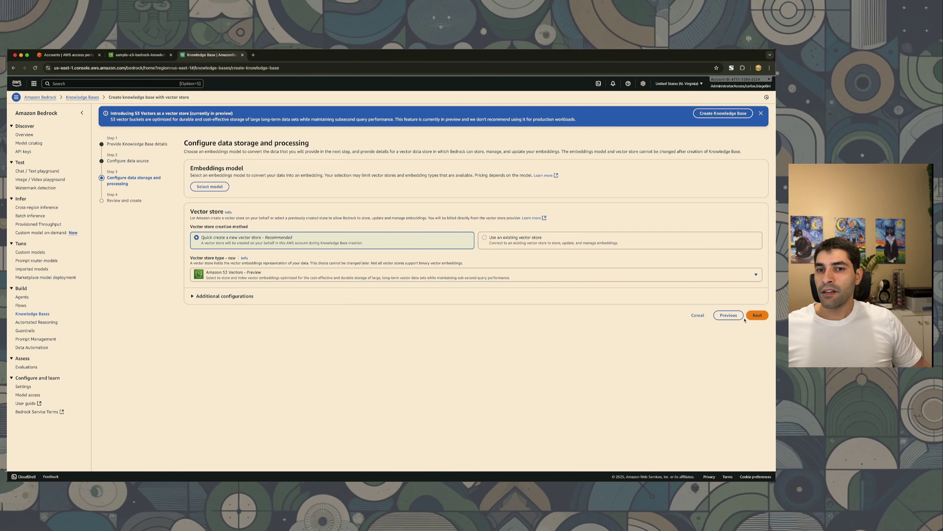
click(761, 316)
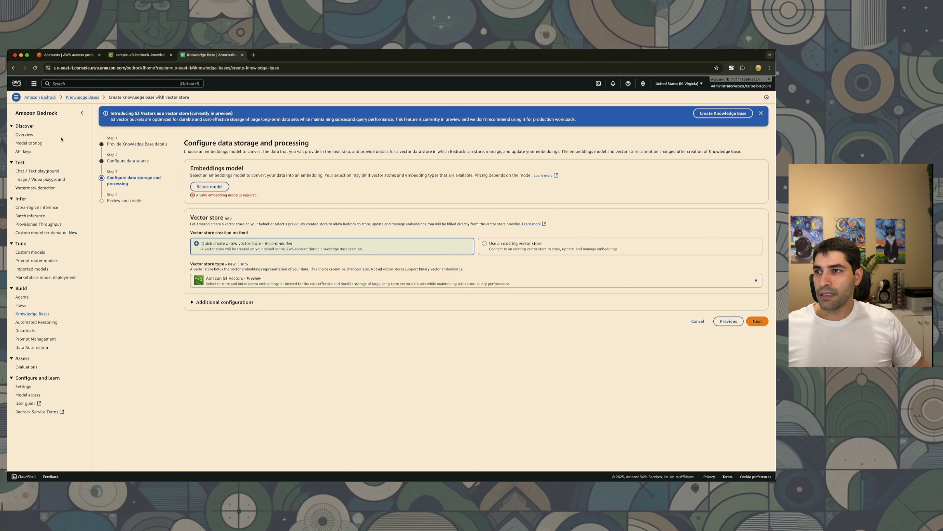
Step: Select Amazon's Titan Text Embeddings V2 with on-demand inference as the embeddings model
click(209, 186)
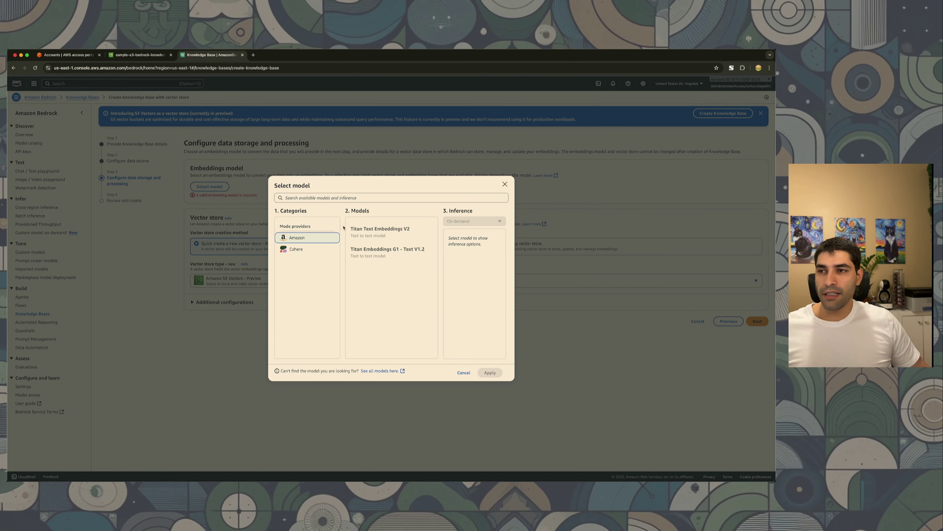
click(384, 238)
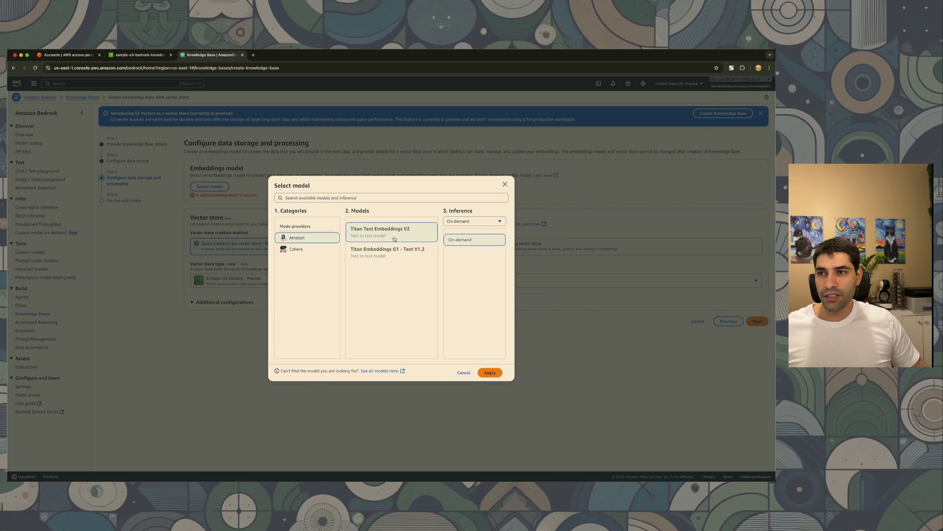
click(491, 372)
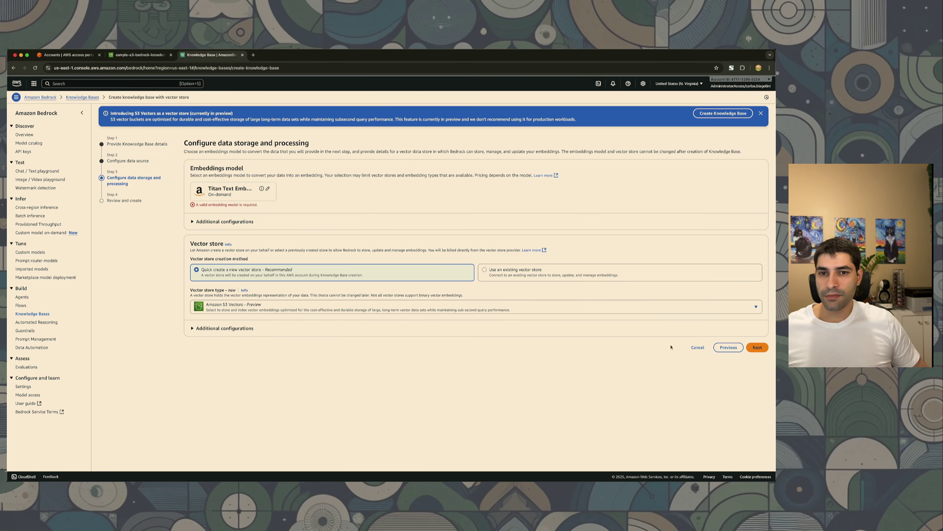
Step: Proceed to the review, check the configured settings, and create the knowledge base
click(757, 347)
scroll(672, 305, down, 3)
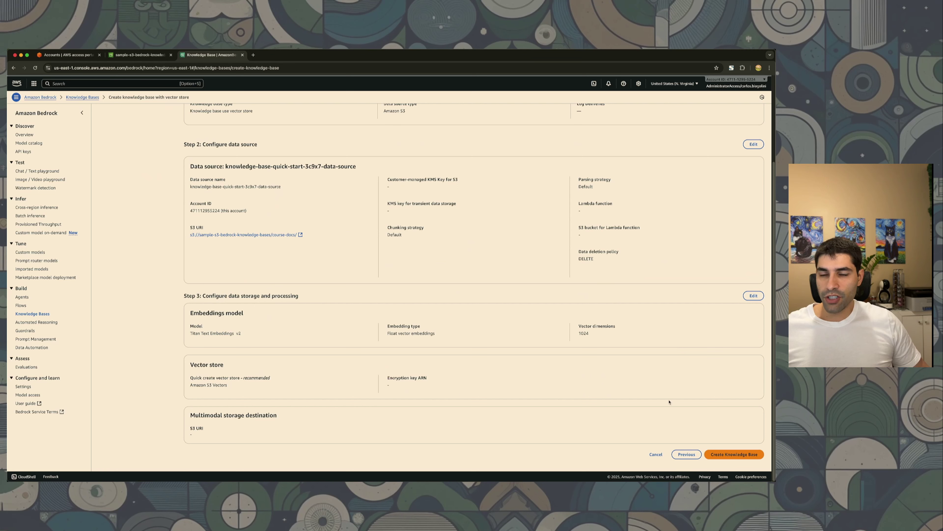
click(711, 453)
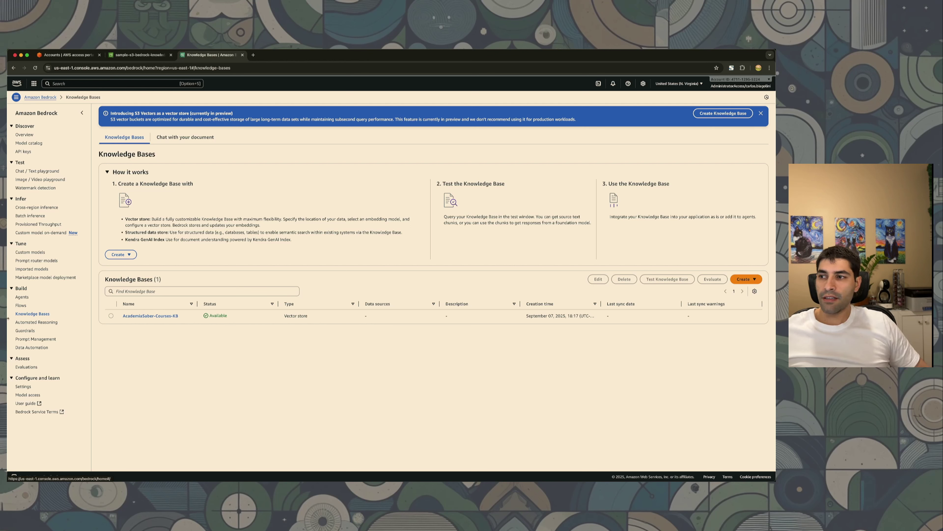
Step: Open the AcademiaSaber-Courses-KB knowledge base and sync its S3 data source
click(148, 316)
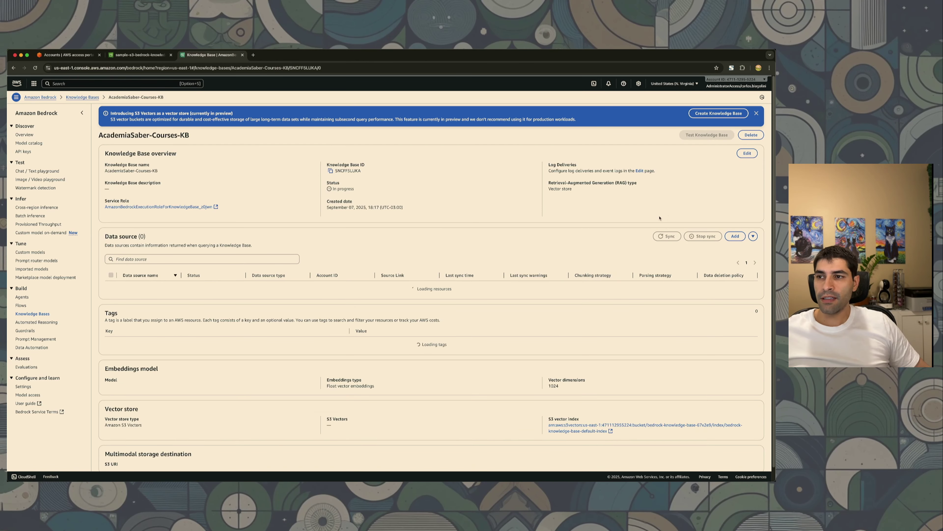
click(111, 287)
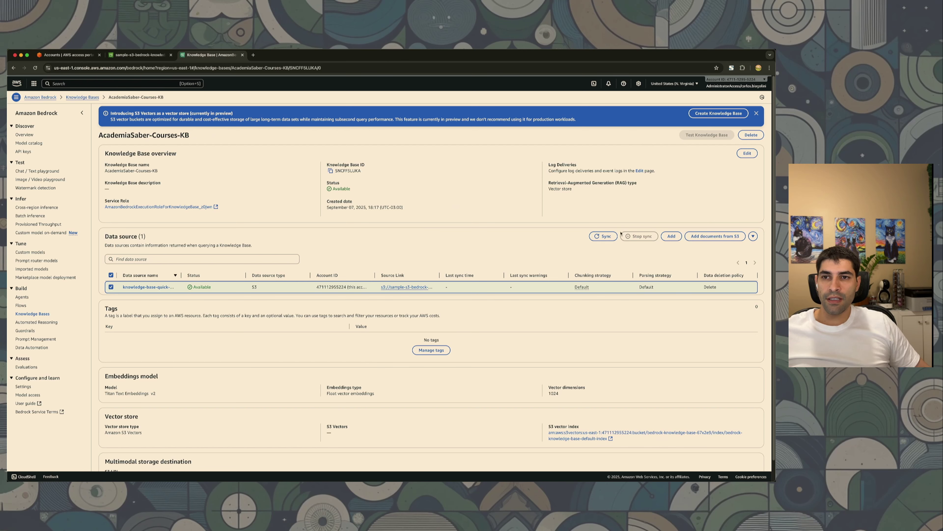
click(604, 236)
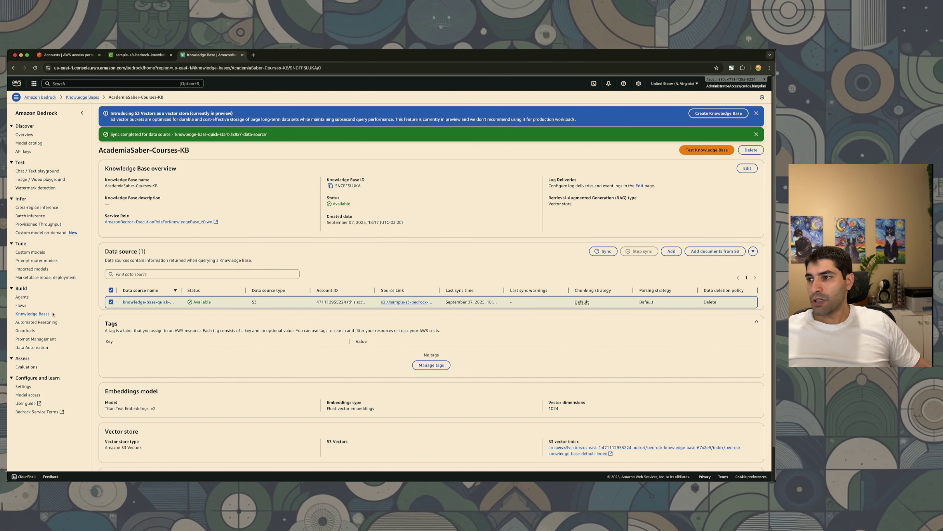
Step: Start a new vector store knowledge base named AcademiaSaber-HR-KB with Amazon S3 as data source type and proceed to the data source configuration
click(44, 314)
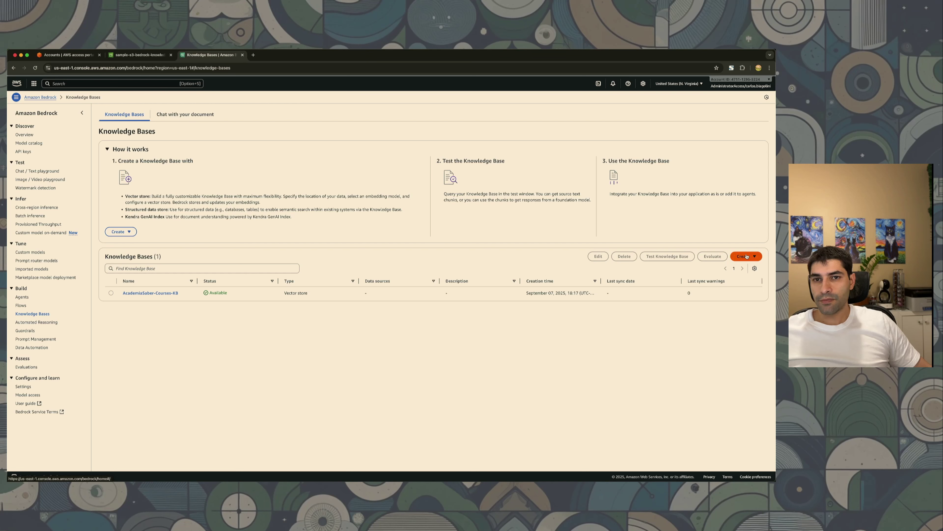
click(736, 258)
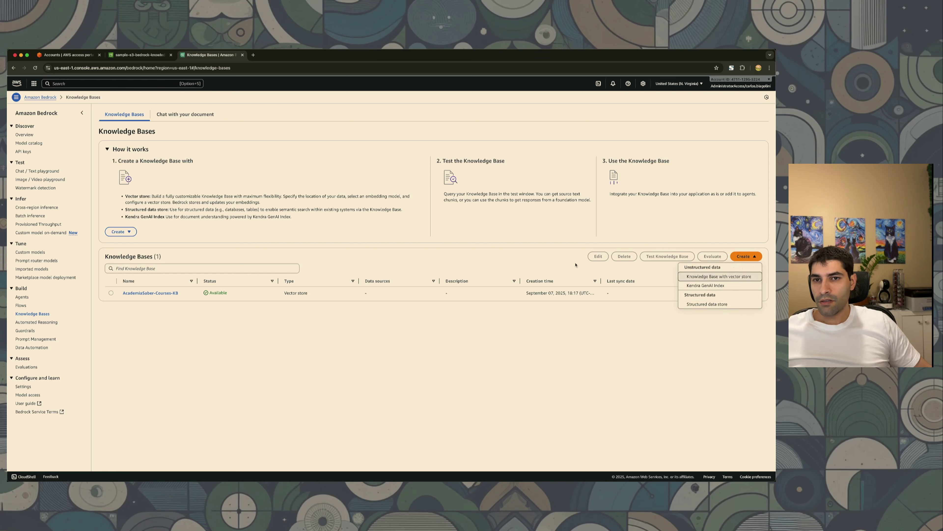
click(694, 275)
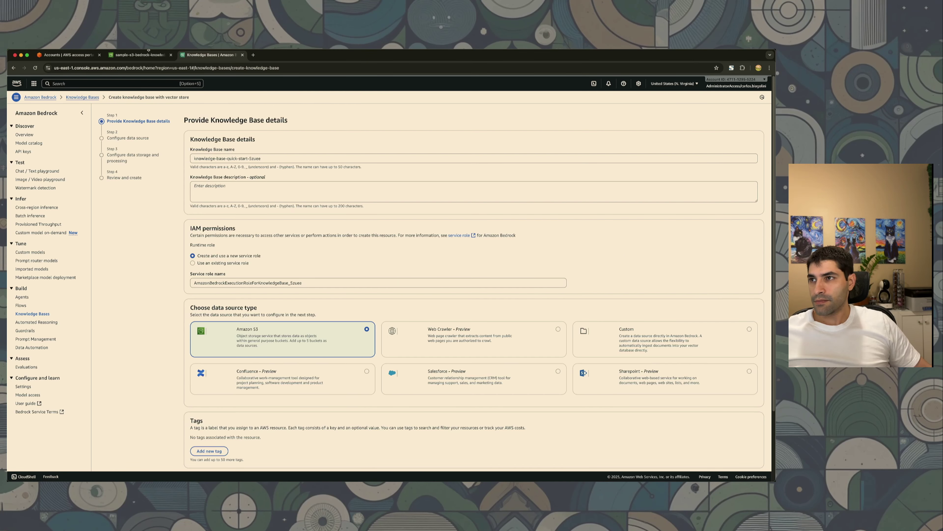
click(256, 159)
key(ctrl+a)
text(AcademiaSaber-HR-KB)
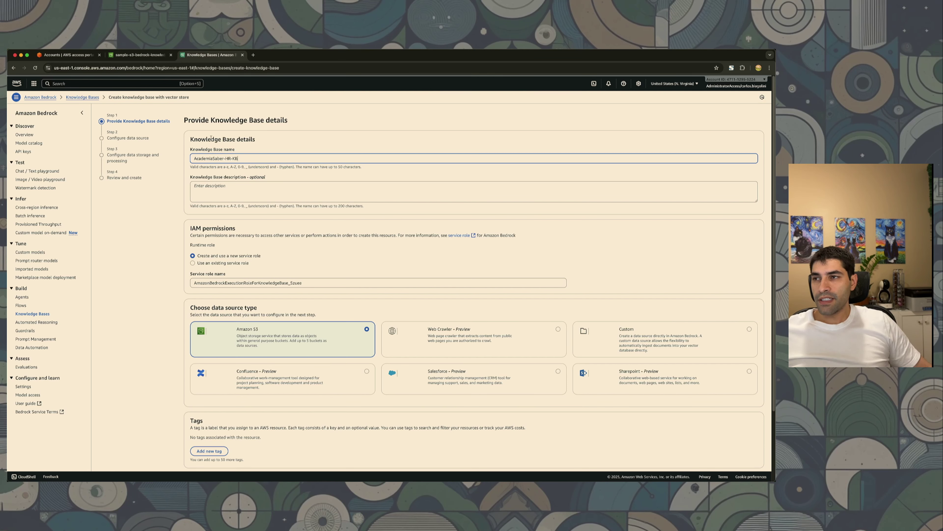
scroll(605, 435, down, 3)
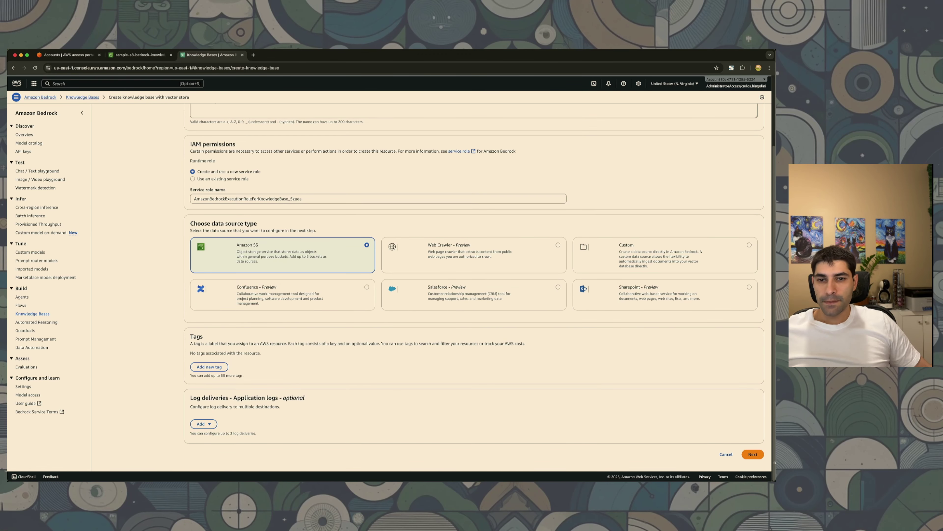
click(752, 454)
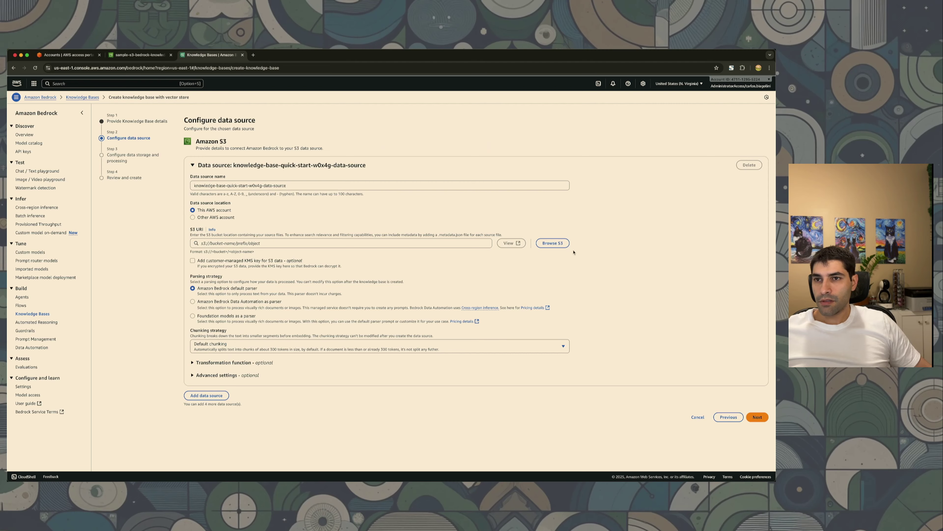
Step: Set the data source's S3 URI to the hr-docs/ folder of the sample-s3-bedrock-knowledge-bases bucket and proceed to data storage
click(553, 243)
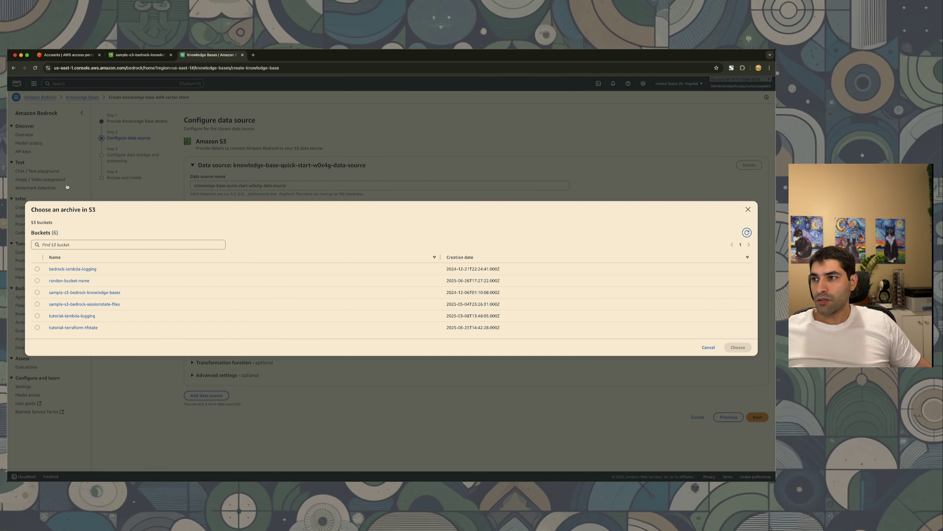
click(91, 293)
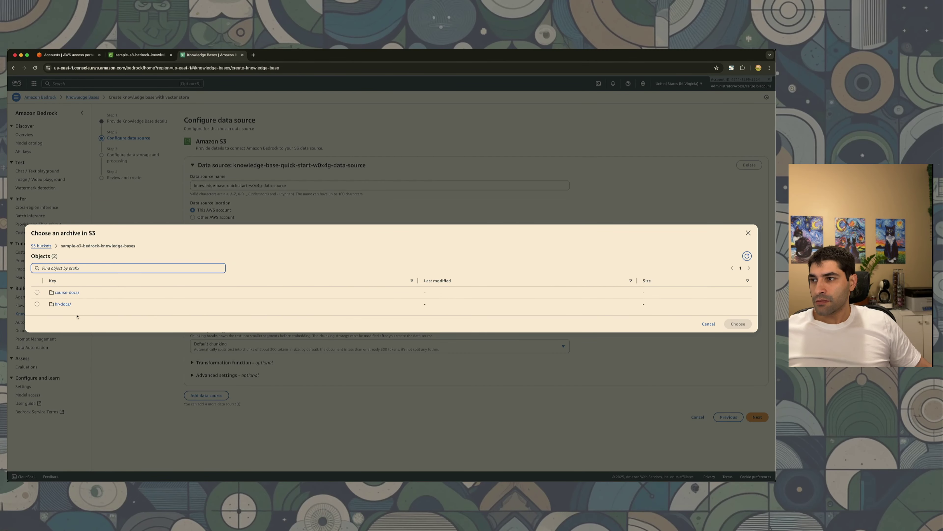
click(37, 304)
click(731, 325)
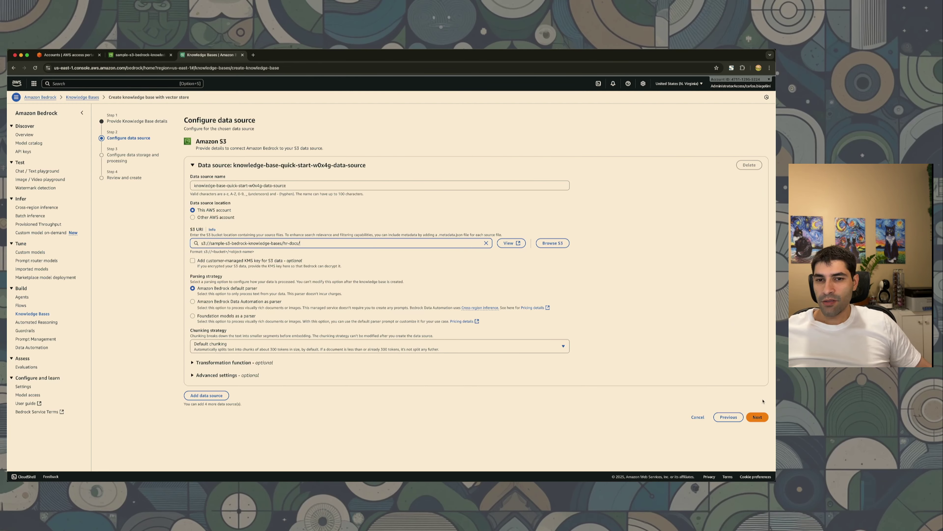
click(758, 417)
Step: Select Titan Text Embeddings V2 with on-demand inference as embeddings model and Amazon S3 Vectors - Preview as the vector store type
click(217, 163)
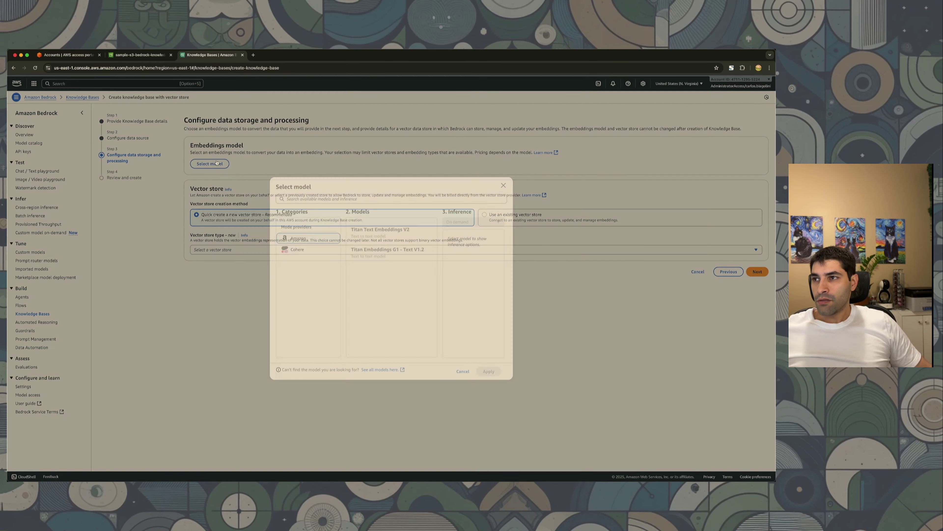
click(380, 233)
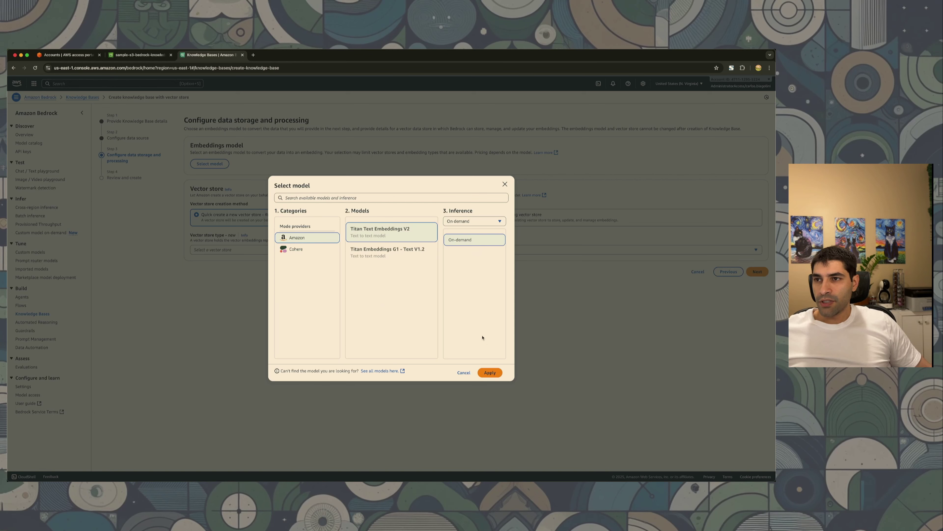
click(492, 373)
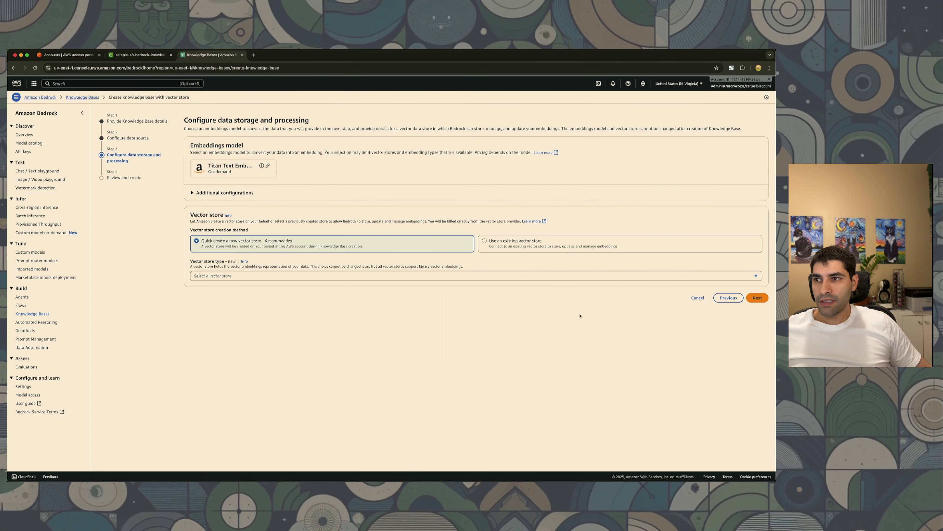
click(224, 276)
click(230, 301)
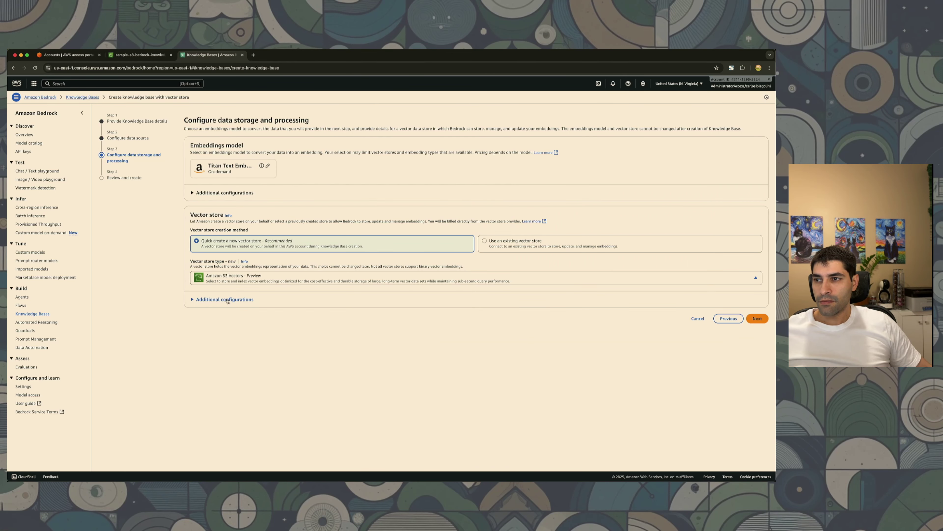
Step: Review and create the AcademiaSaber-HR-KB knowledge base, and sync its S3 data source
click(750, 317)
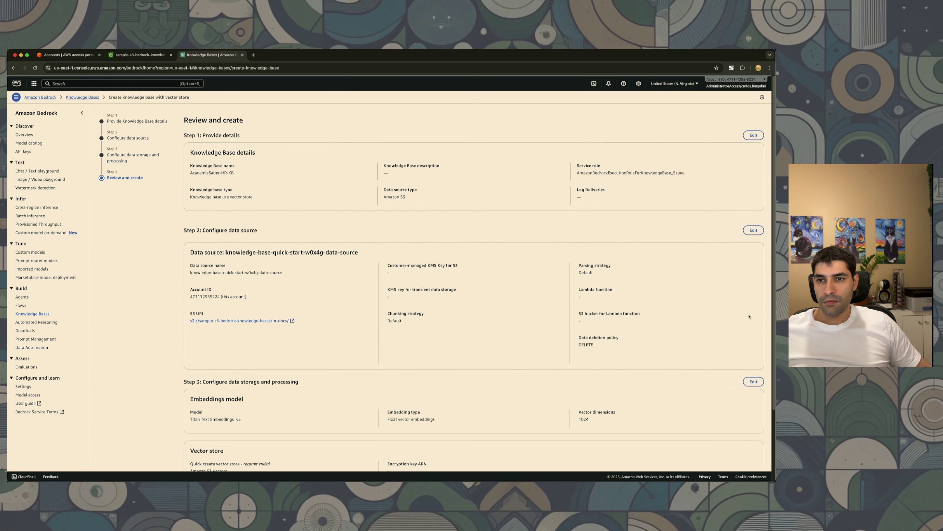
scroll(636, 258, down, 5)
scroll(520, 255, up, 5)
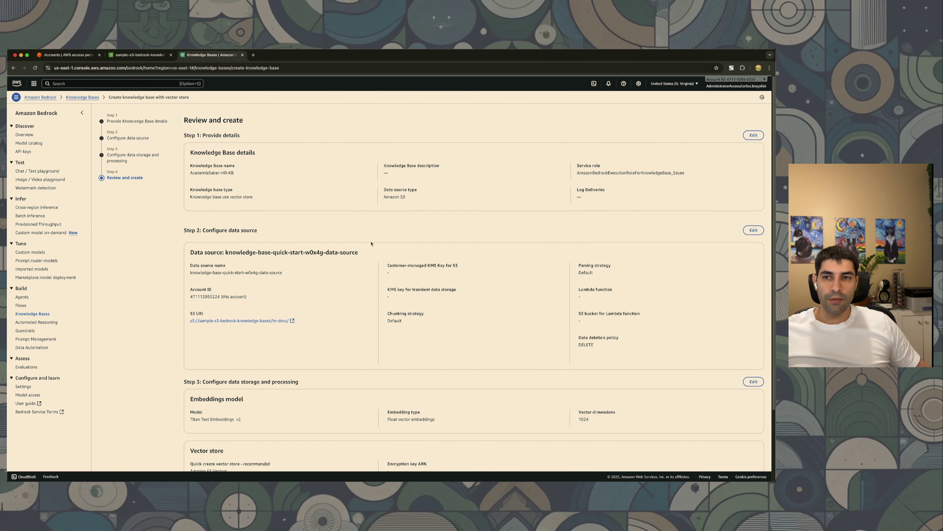
scroll(574, 300, down, 5)
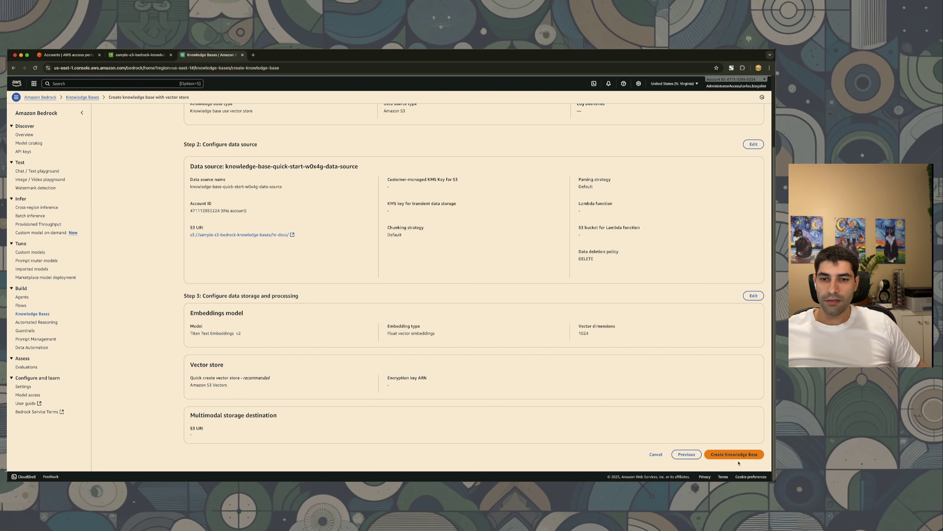
click(739, 457)
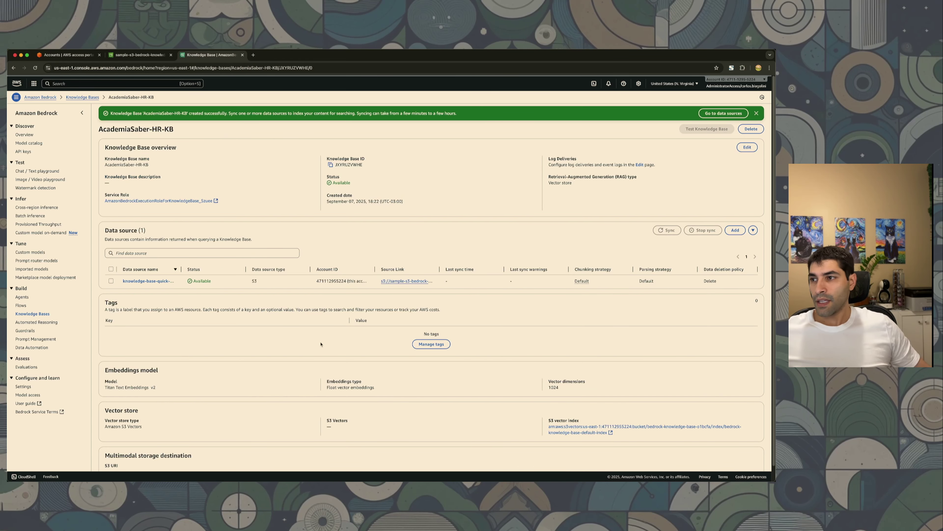
click(113, 282)
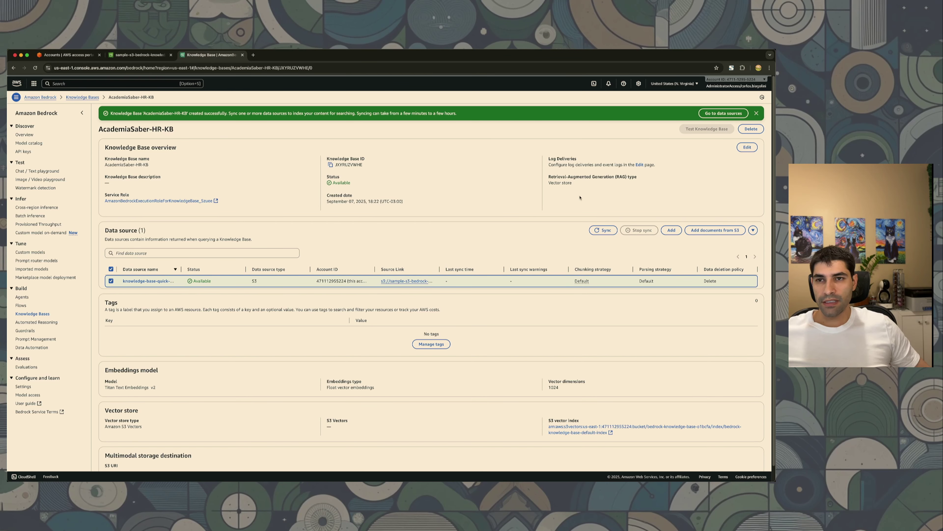
click(603, 230)
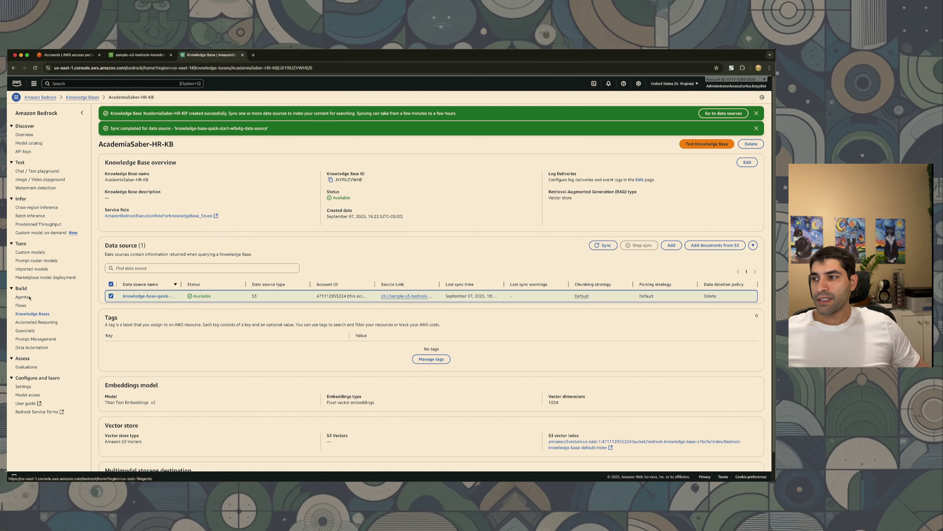
Step: Open the Bedrock Agents list, close the other browser tabs, and dismiss the AgentCore banner
click(22, 296)
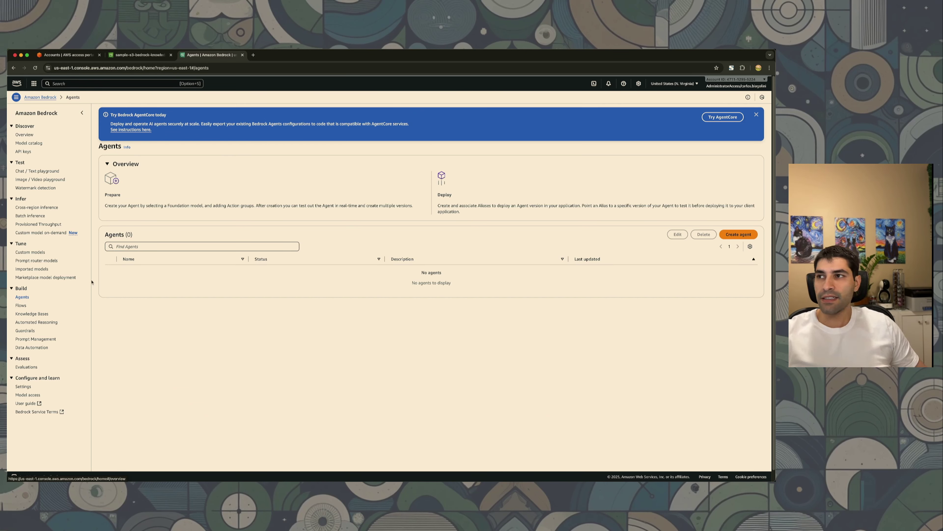
click(99, 54)
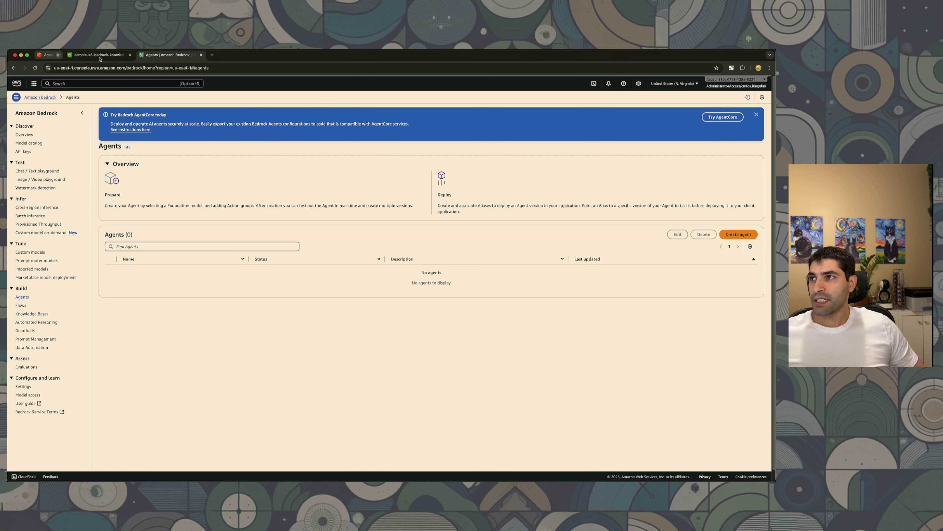
click(99, 55)
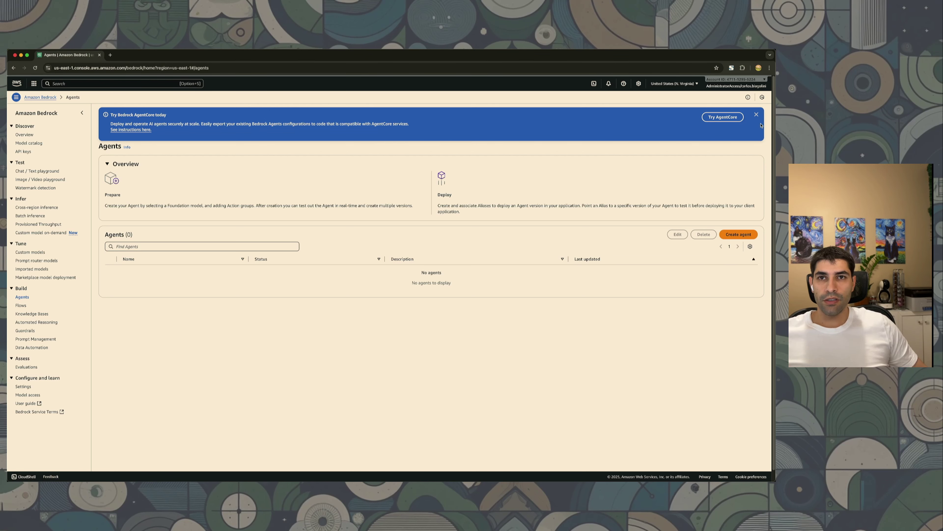
click(756, 114)
Step: Create an agent named AcademiaSaber-Courses-Agent without multi-agent collaboration
click(741, 201)
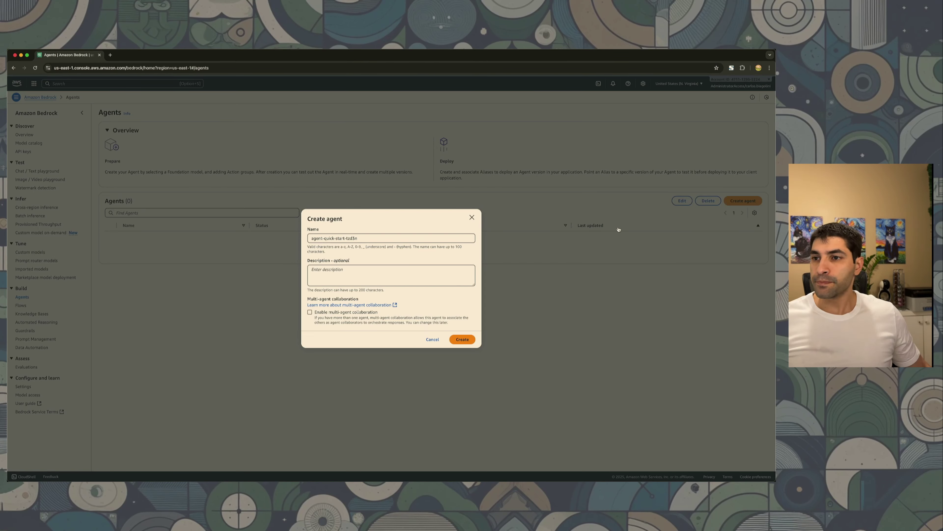
triple_click(436, 239)
text(AcademiaSaber-Courses-Agent)
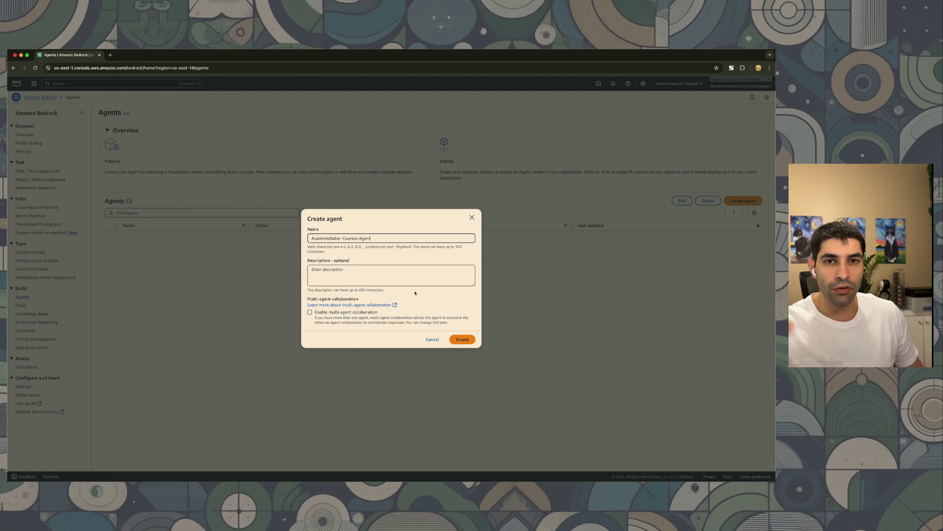
click(462, 339)
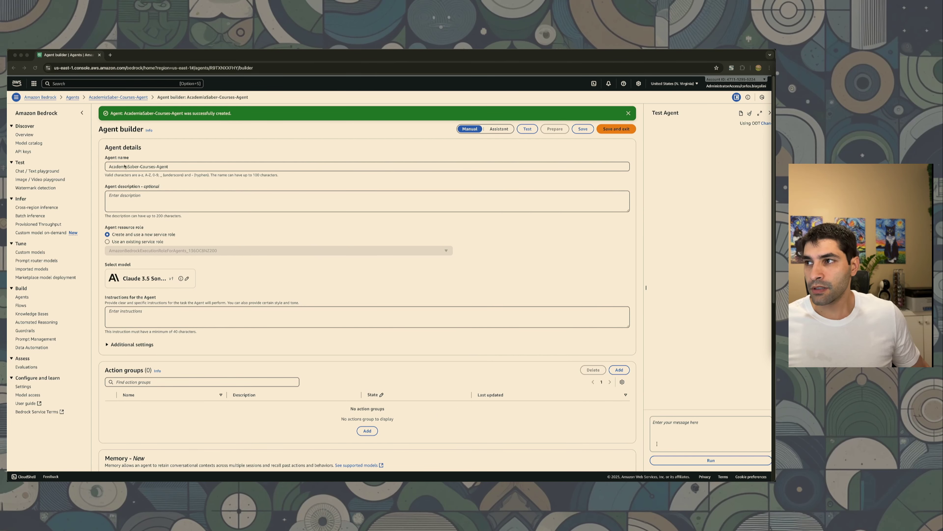
Step: Set the agent's model to Amazon Nova Micro 1.0 with on-demand inference
click(186, 279)
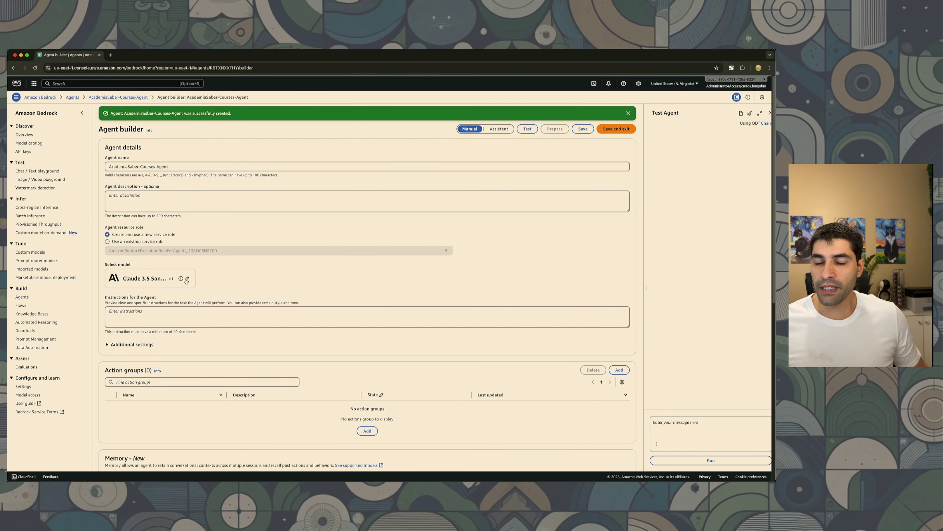
click(186, 279)
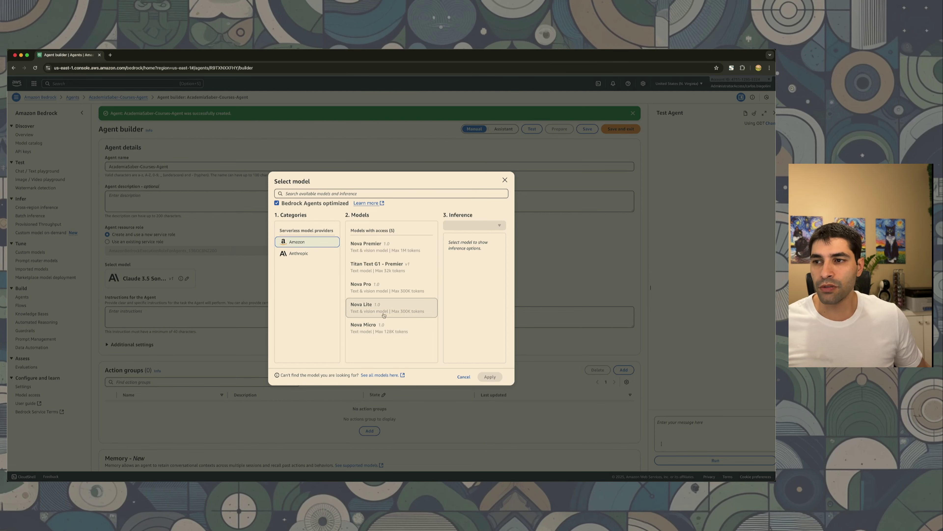
click(412, 327)
click(489, 376)
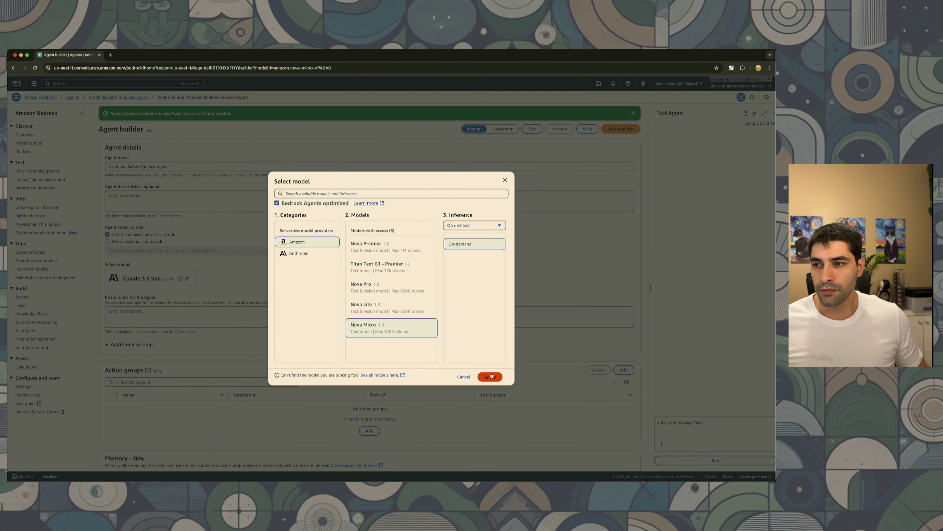
Step: Paste the copied Portuguese course-consultant prompt for Academia Saber as the agent's instructions and save the agent
click(297, 311)
key(super+v)
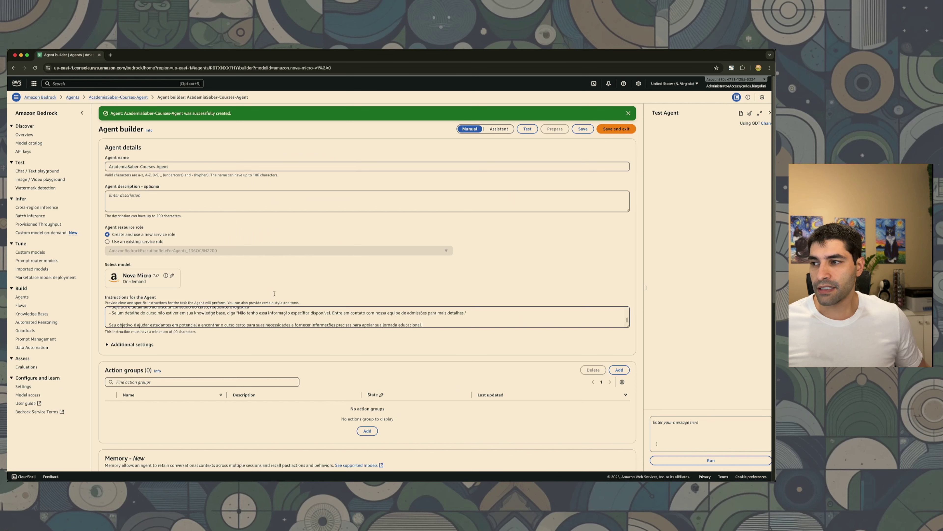
click(583, 128)
scroll(502, 233, down, 3)
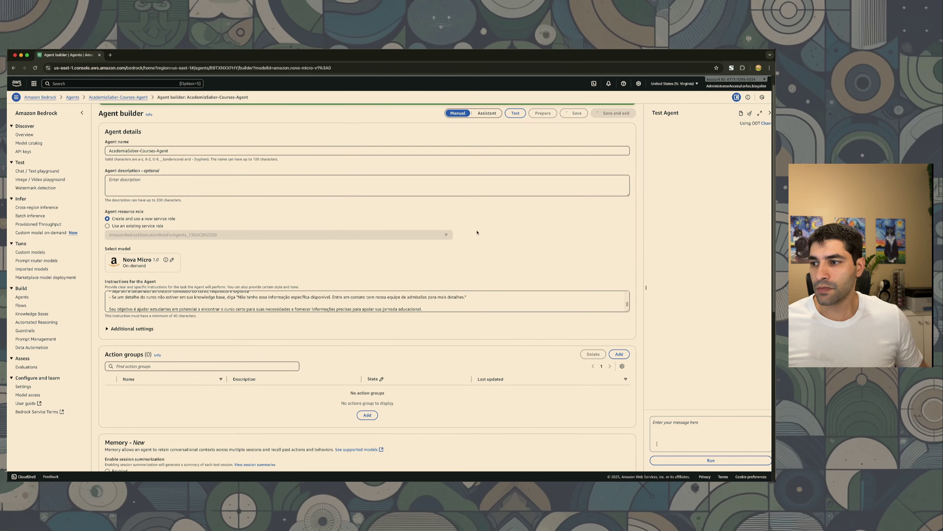
scroll(458, 232, down, 5)
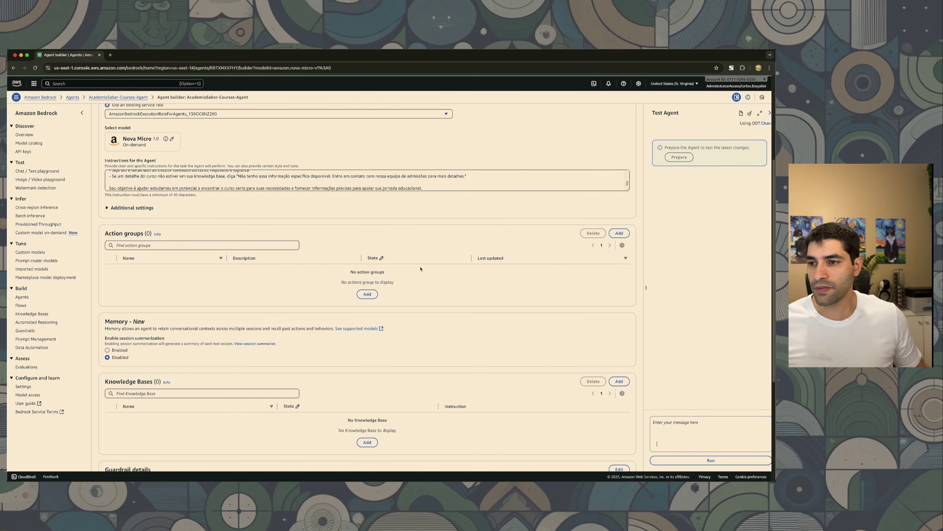
scroll(402, 273, down, 5)
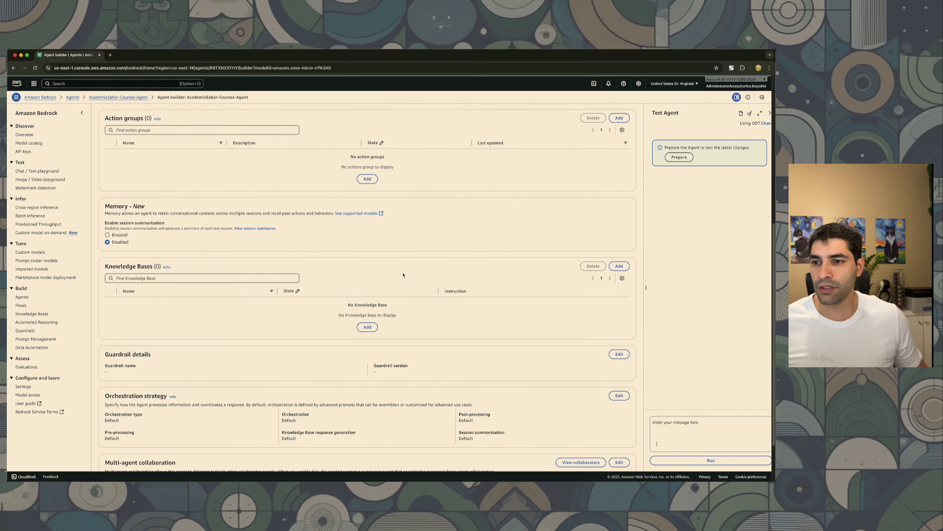
click(367, 292)
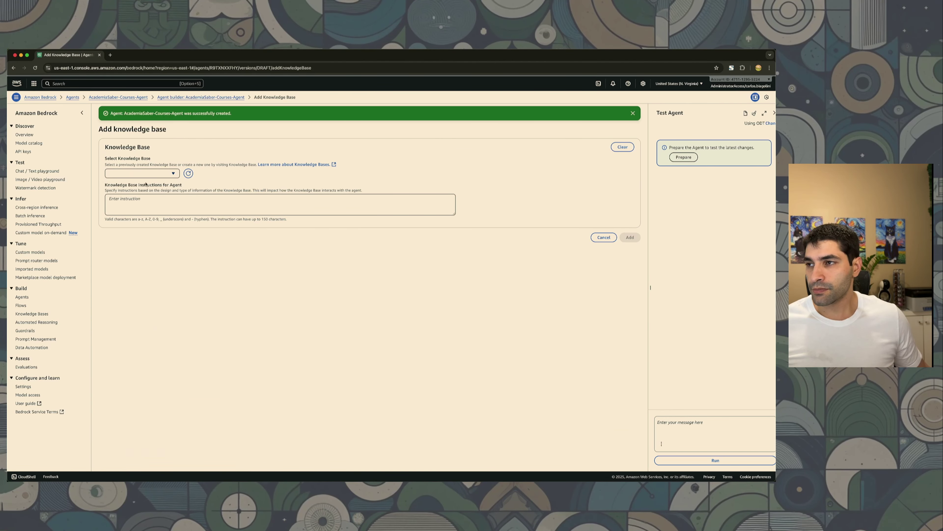
click(603, 237)
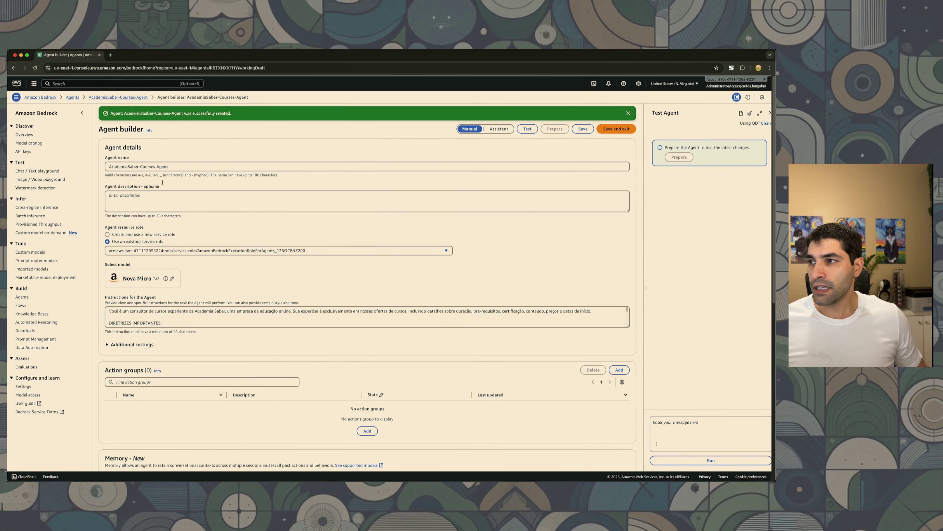
Step: Save the AcademiaSaber-Courses-Agent configuration again in the agent builder
click(583, 128)
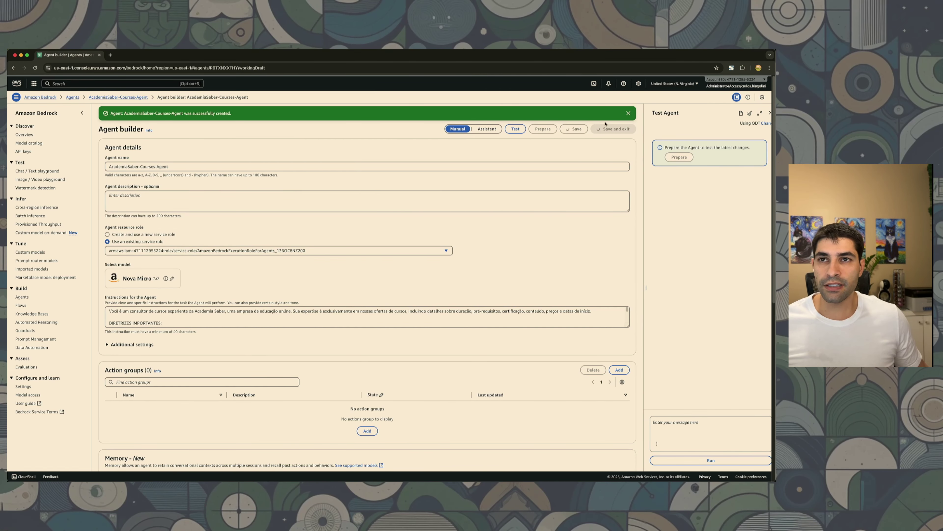
Step: Add the AcademiaSaber-Courses-KB knowledge base to the courses agent with the instruction "Informações sobre cursos da Academia Saber, preços, duração, pré-requisitos e certificados"
click(628, 114)
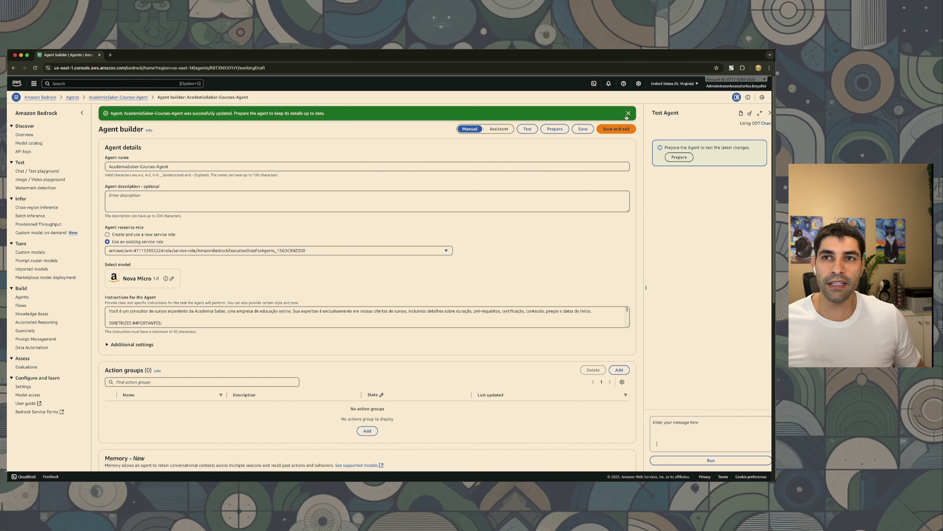
click(628, 114)
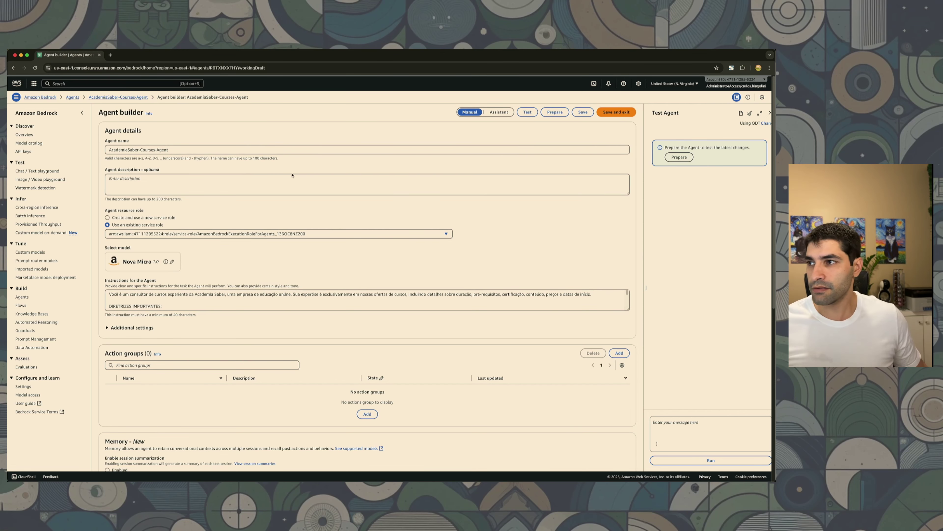
scroll(412, 282, down, 10)
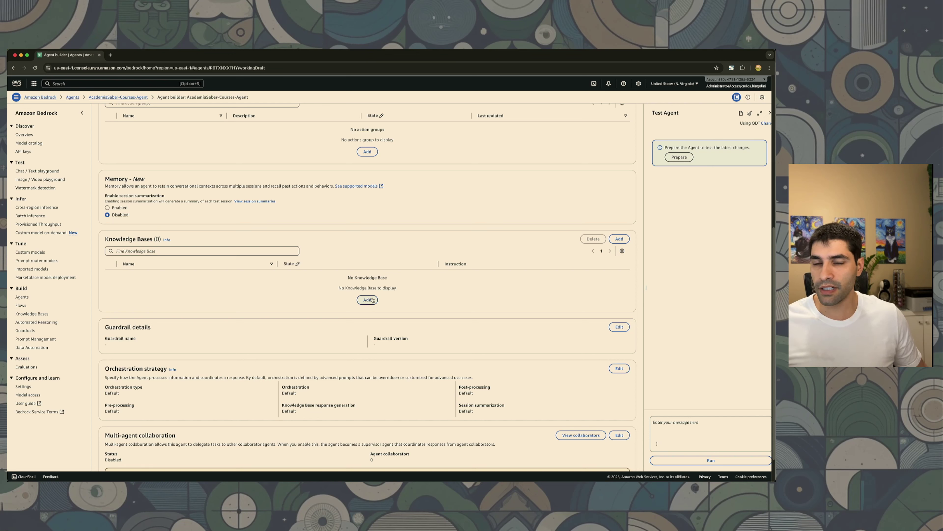
click(373, 300)
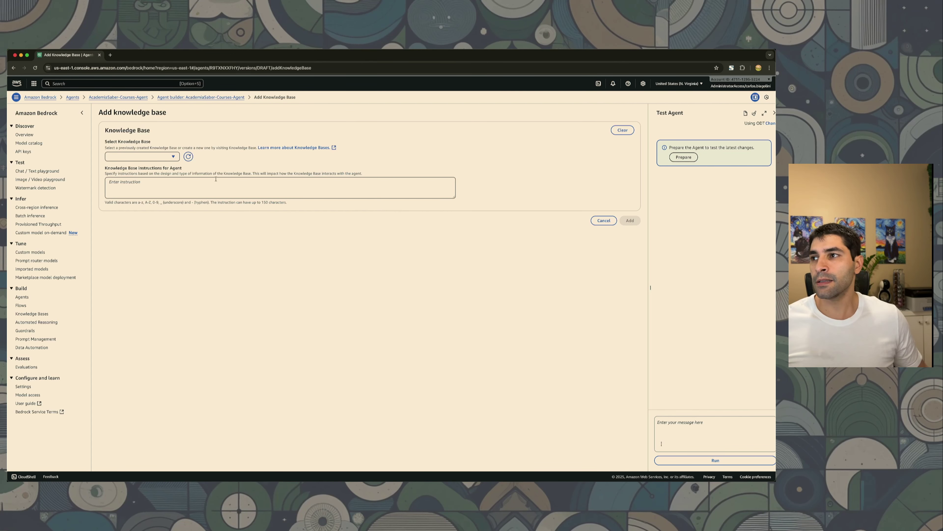
click(165, 157)
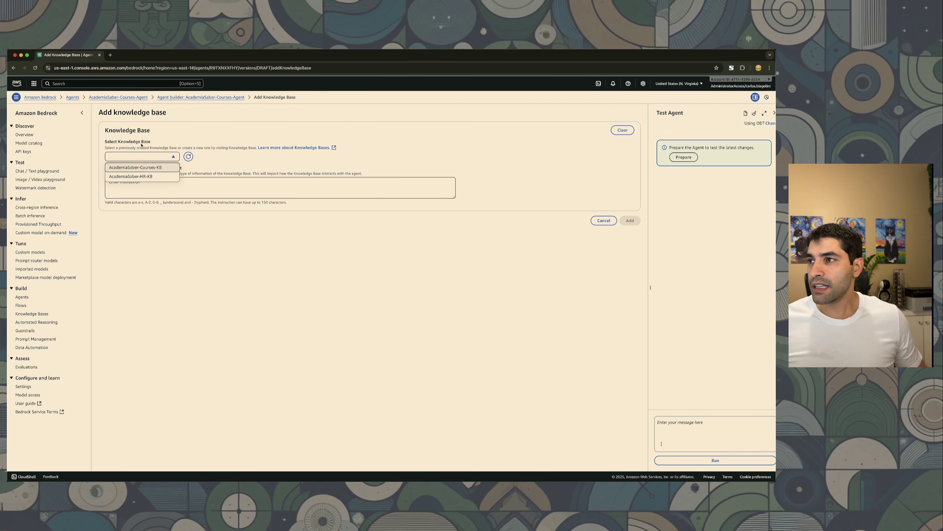
click(152, 168)
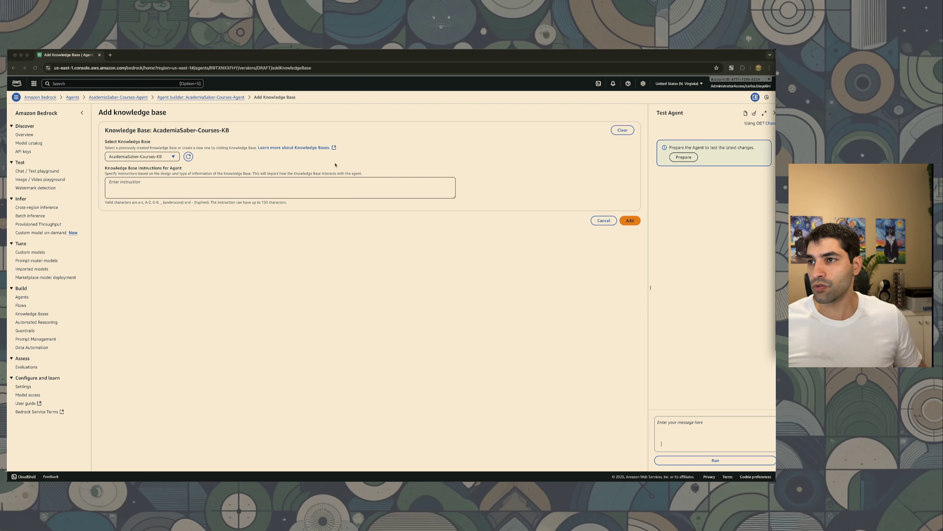
click(341, 188)
text(Informações sobre cursos da Academia Saber, preços, duração, pré-requisitos e certificados)
text(.)
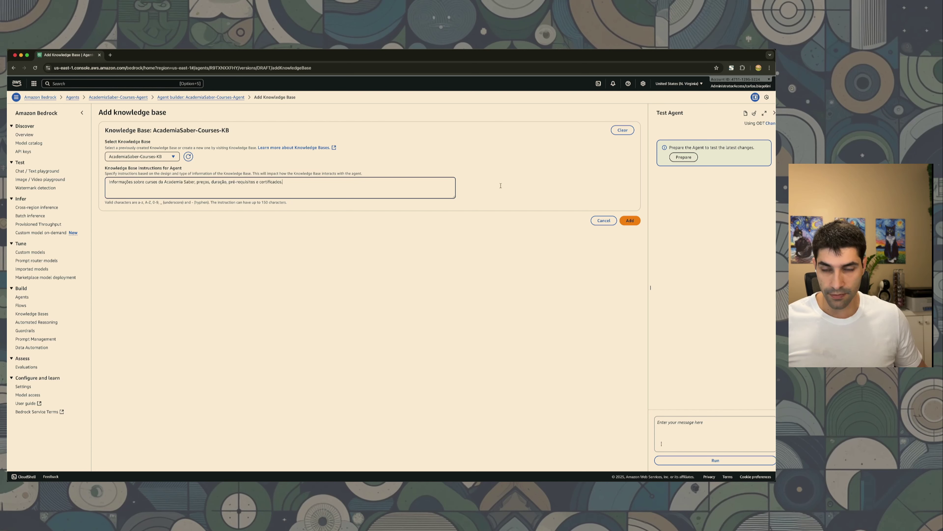
click(630, 220)
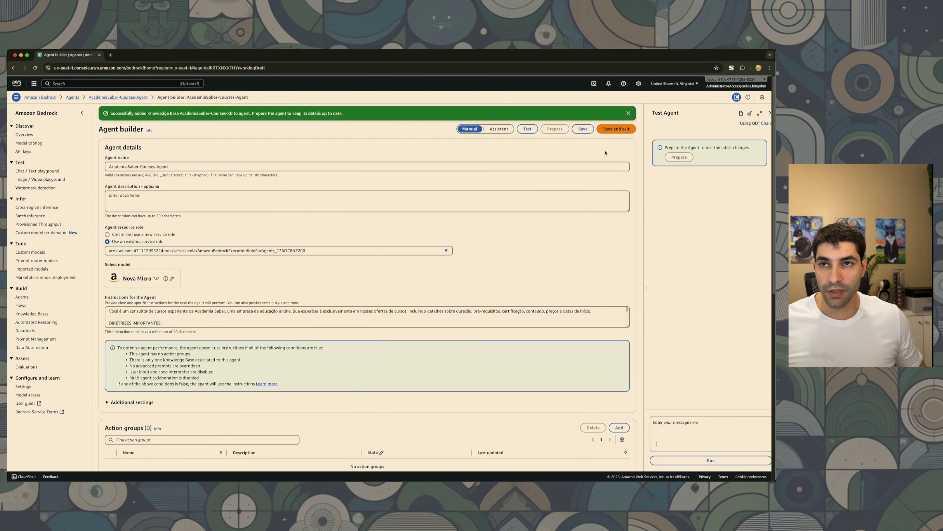
Step: Save the courses agent with its new knowledge base and prepare it for testing
click(583, 129)
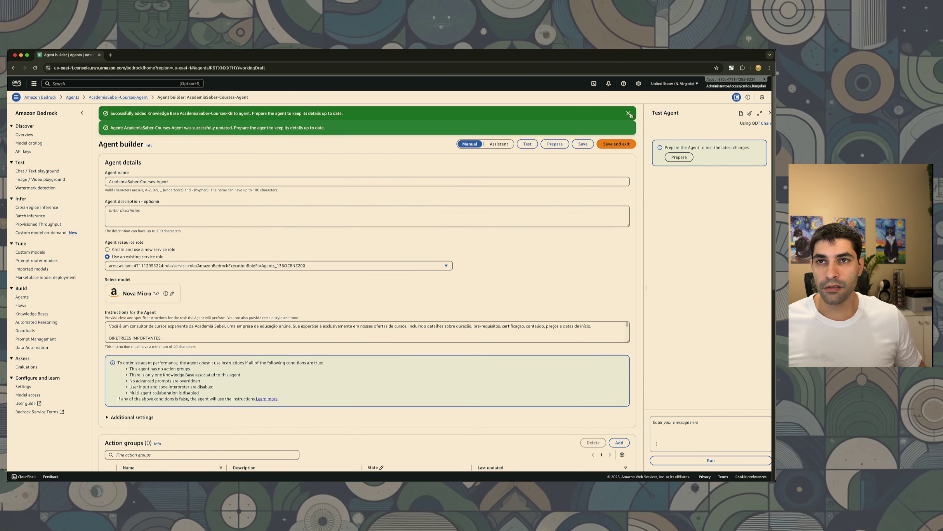
click(629, 113)
click(629, 128)
click(679, 157)
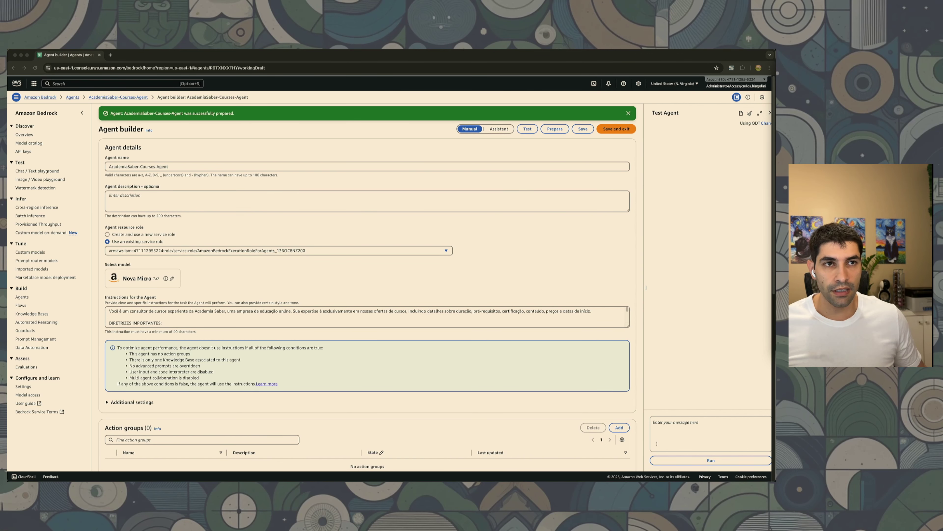
click(628, 112)
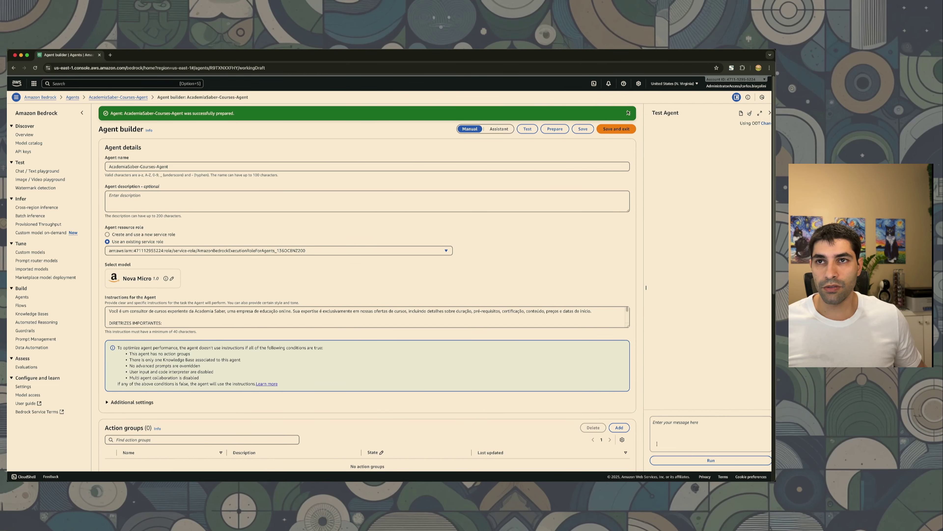
click(628, 113)
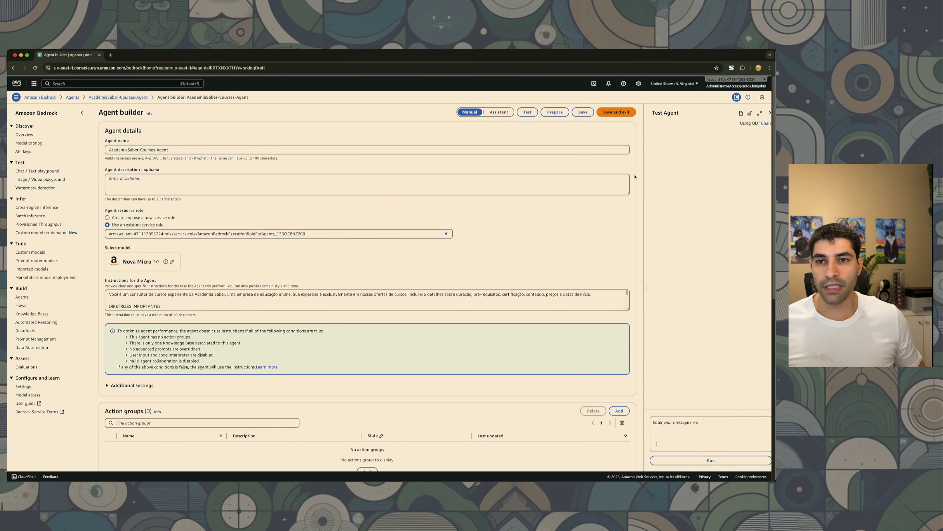
Step: Ask the courses agent the test question "Qual é a duração do Data Science Bootcamp?"
click(670, 423)
text(Qual é a duração do Data Science Bootcamp?)
key(Return)
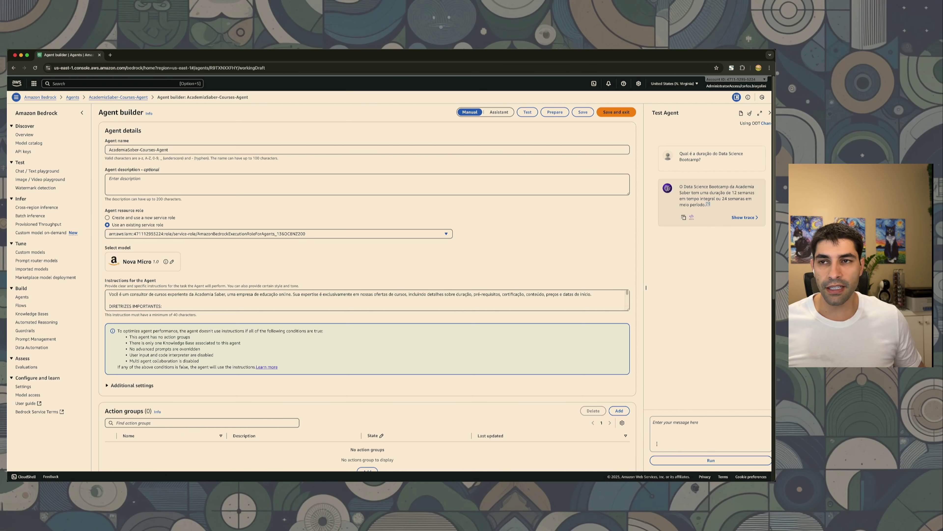
Step: Compare the agent's answer with course-catalog.txt in the code editor and check the source cited in the test reply
key(super+Tab)
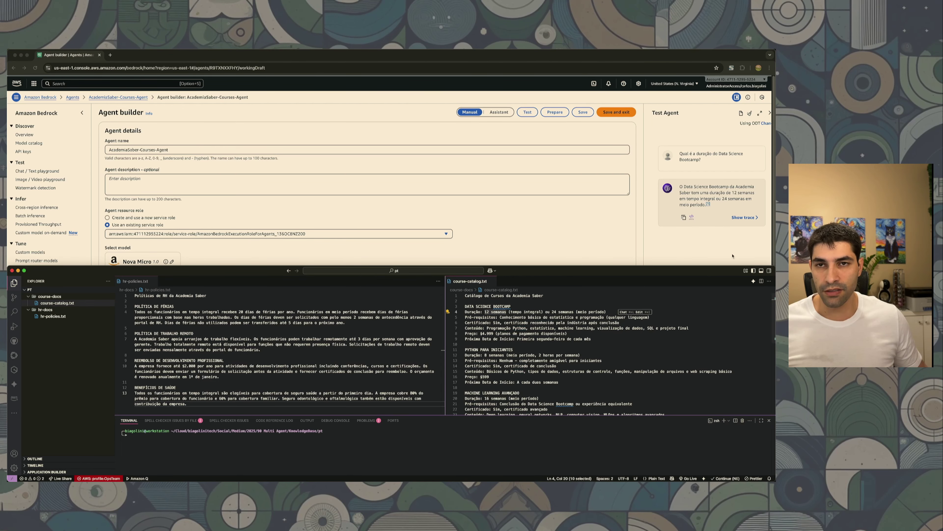
click(717, 232)
click(709, 204)
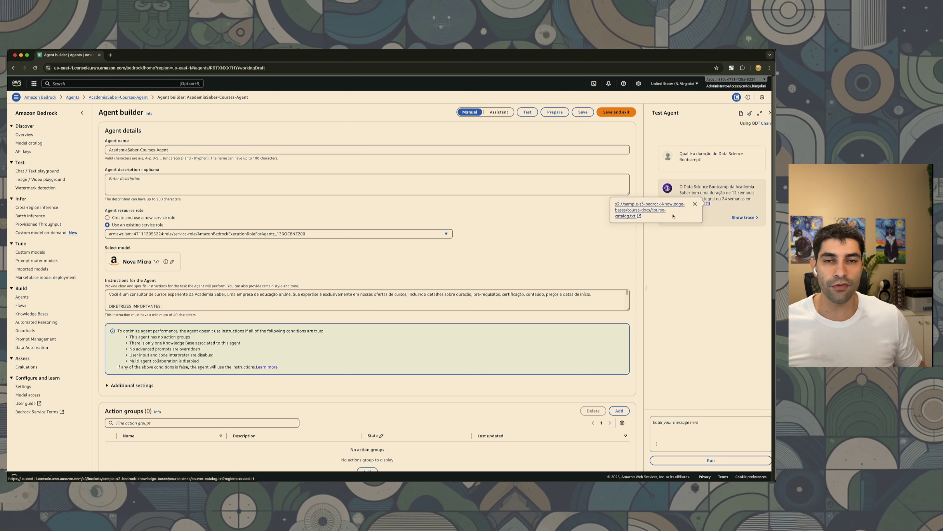
click(694, 277)
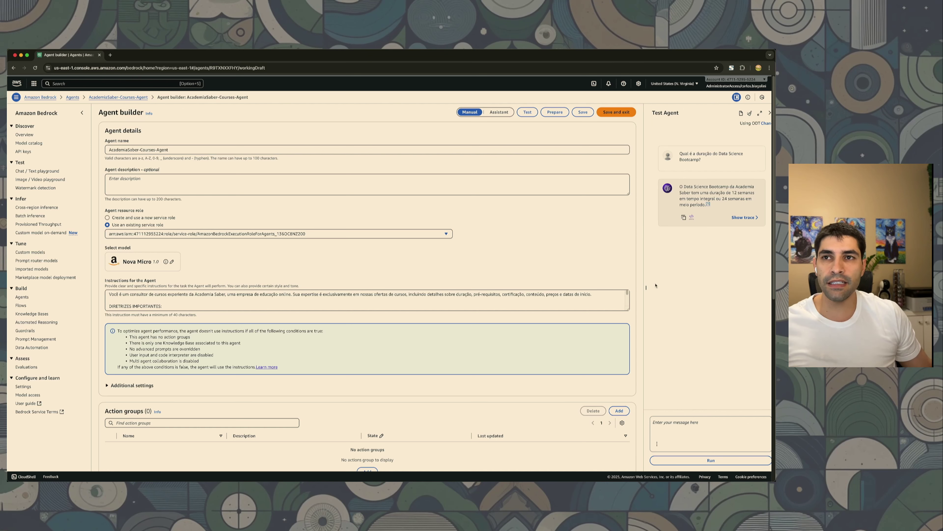
Step: Save the courses agent, exit the builder, and create an alias named dev with a new version and on-demand throughput
click(616, 112)
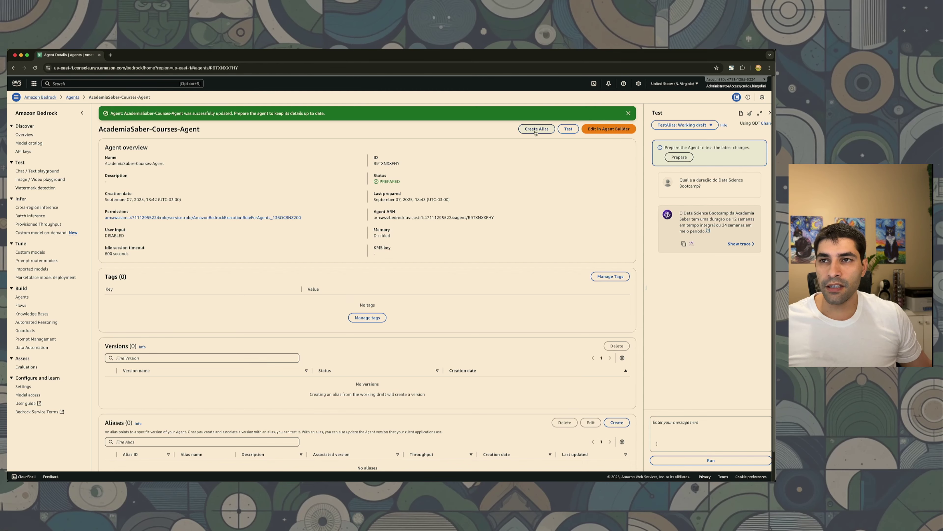
click(537, 133)
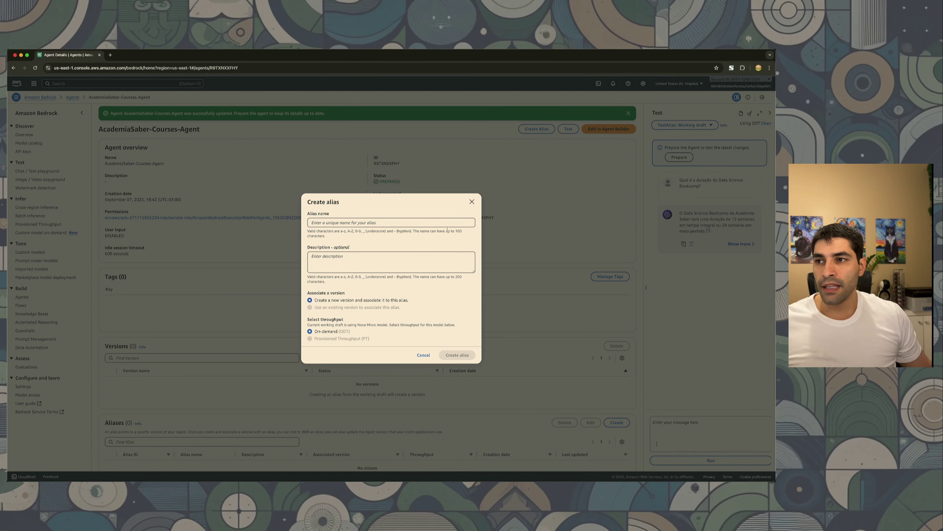
text(dev)
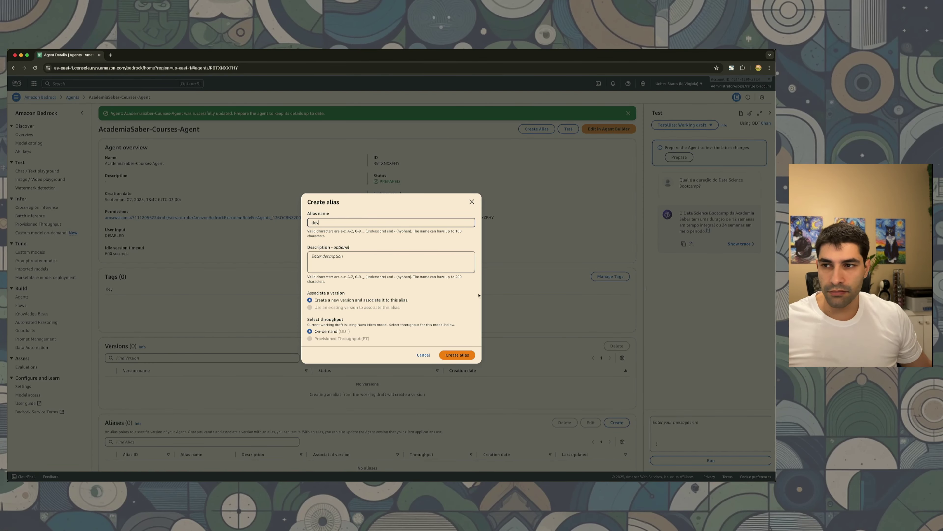
click(457, 354)
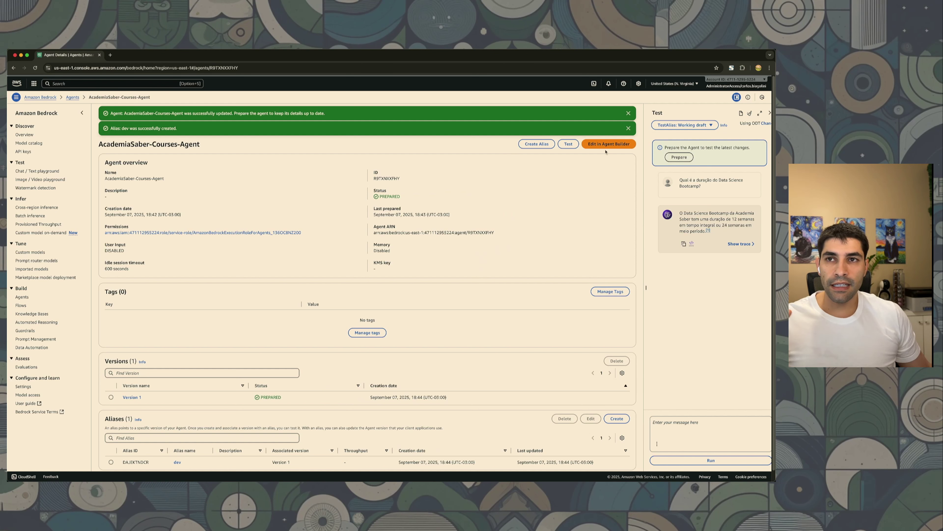
click(628, 128)
click(628, 113)
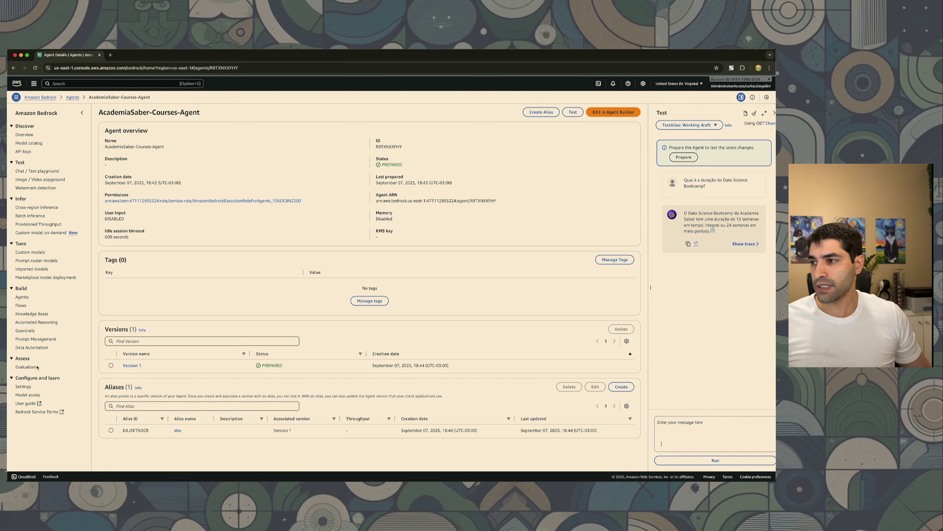
Step: Create another agent named AcademiaSaber-HR-Agent without multi-agent collaboration
click(22, 297)
click(731, 235)
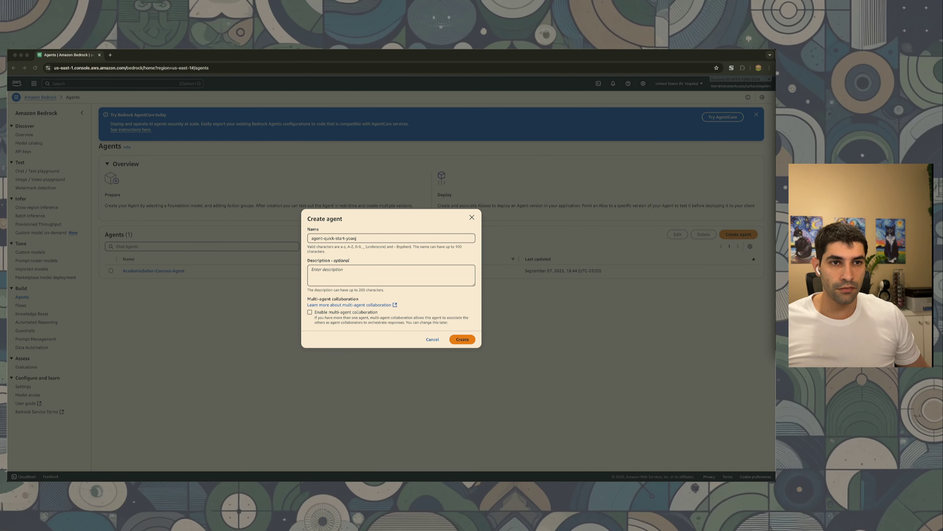
triple_click(343, 239)
text(AcademiaSaber-HR-Agent)
click(462, 340)
Step: Set the HR agent's model to Claude 3 Haiku v1 on-demand and paste the Portuguese HR specialist prompt for Academia Saber as its instructions
click(187, 278)
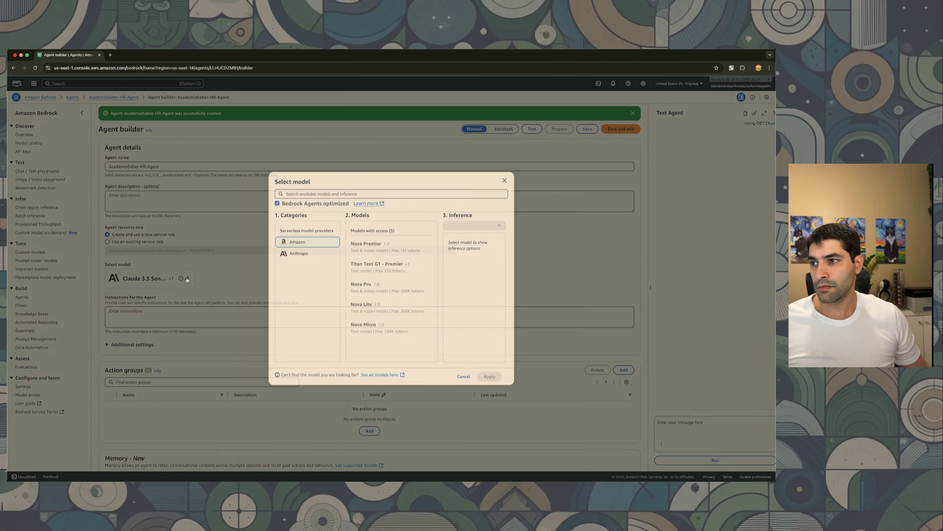
click(391, 327)
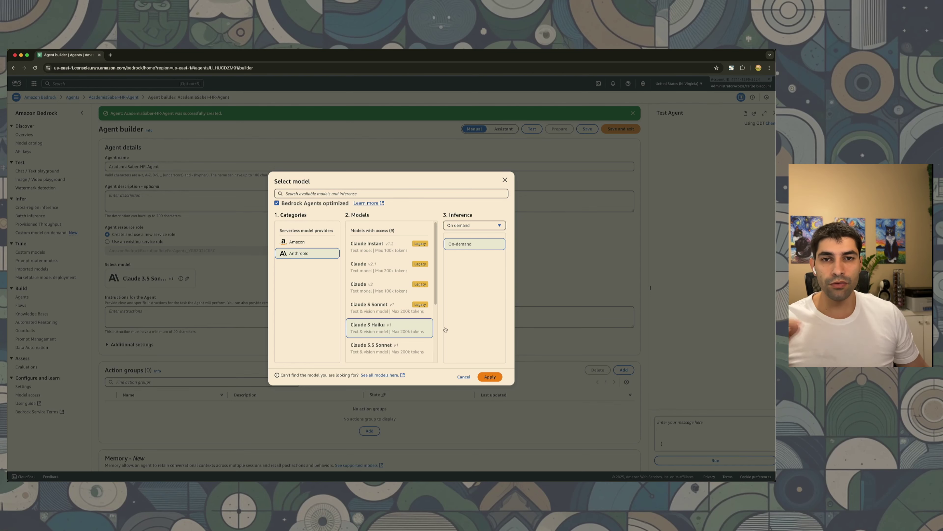
click(490, 377)
click(370, 321)
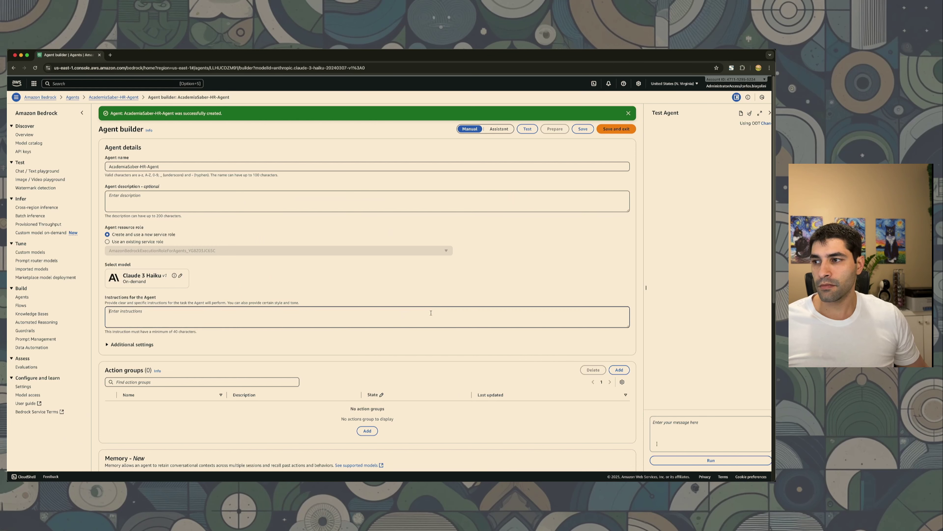
key(super+v)
Step: Add the AcademiaSaber-HR-KB knowledge base to the agent with the instruction "Informações sobre políticas de RH, benefícios de funcionários, férias, trabalho remoto e desenvolvimento profissional"
scroll(385, 397, down, 5)
click(368, 431)
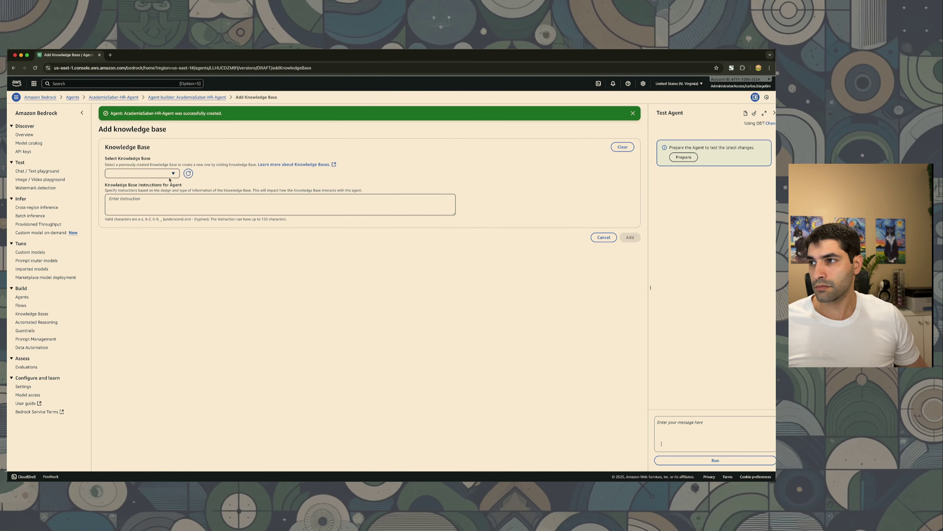
click(142, 173)
click(141, 184)
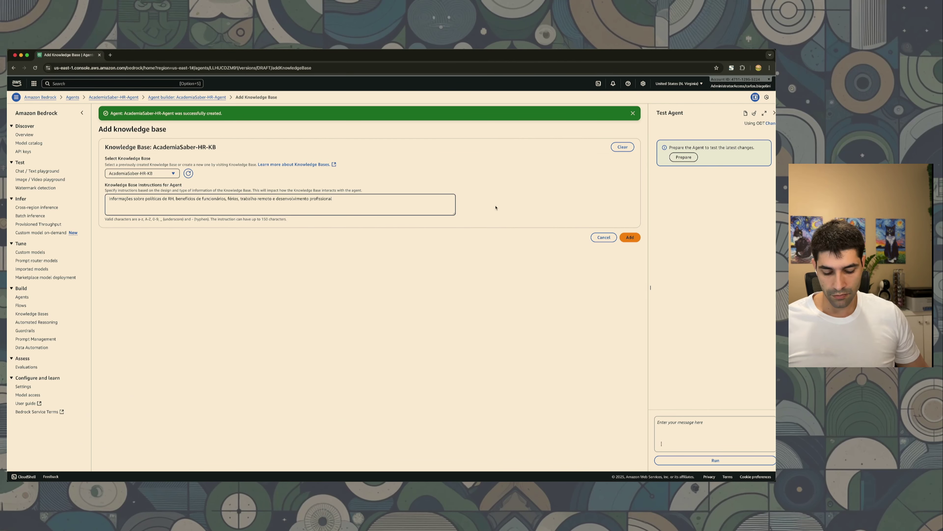
click(630, 237)
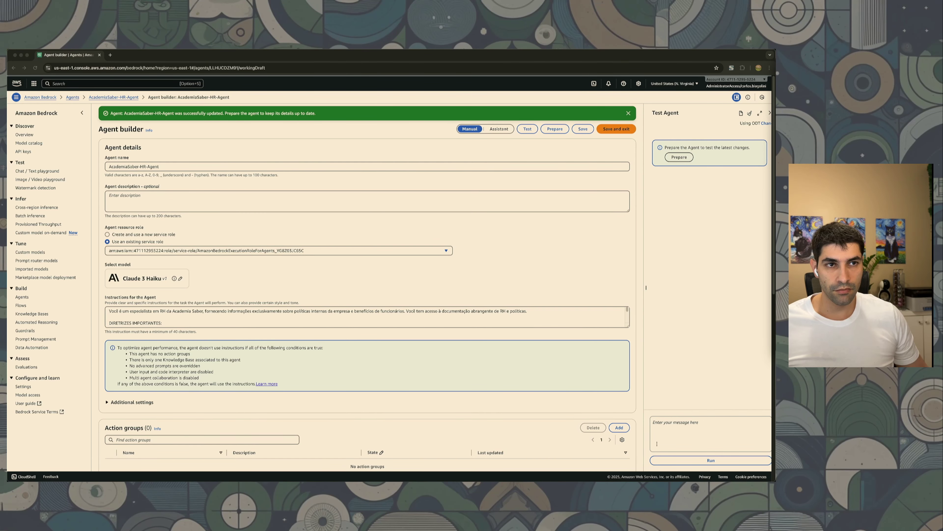
Step: Prepare the HR agent and ask it the test question "Qual é a política da empresa sobre trabalho remoto?"
click(679, 157)
click(725, 429)
text(Qual é a política da empresa sobre trabalho remoto?)
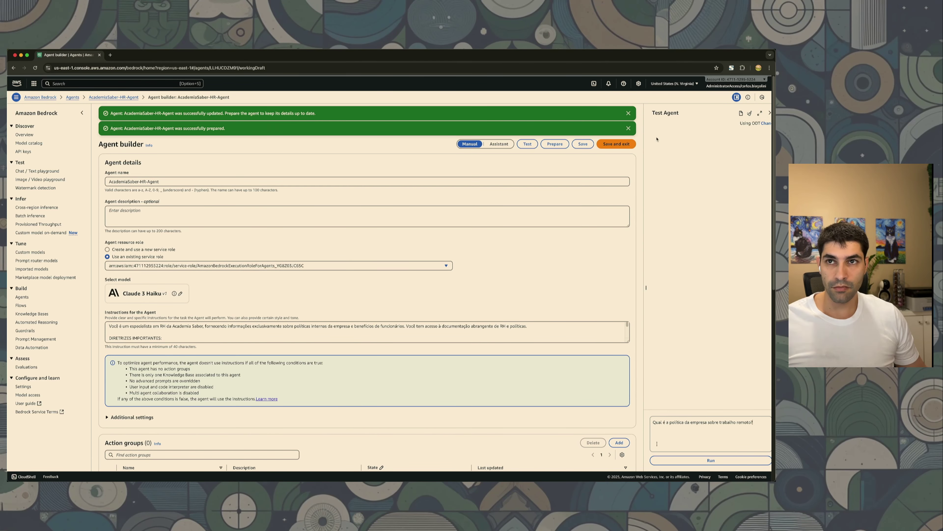
click(731, 460)
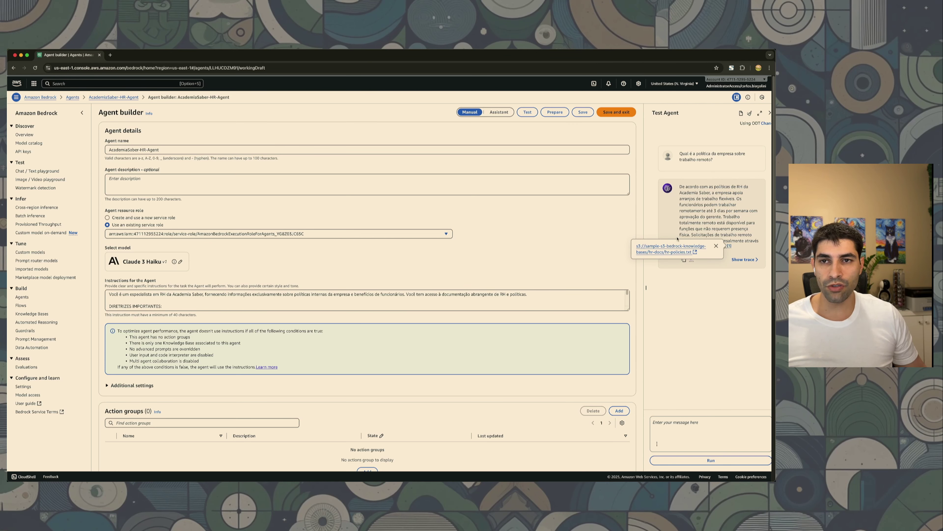
Step: Save the HR agent, exit the builder, and create its dev alias with a new version and on-demand throughput
click(613, 112)
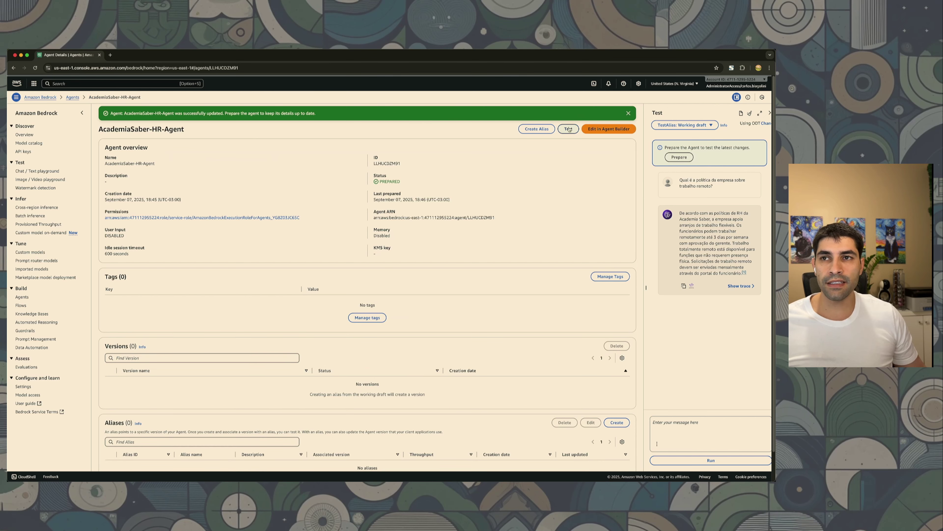
click(545, 129)
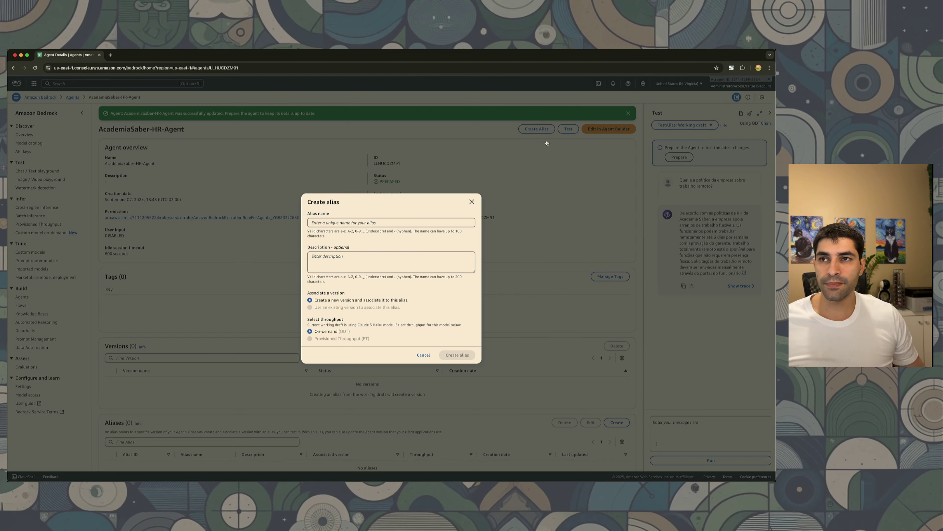
click(423, 224)
text(dev)
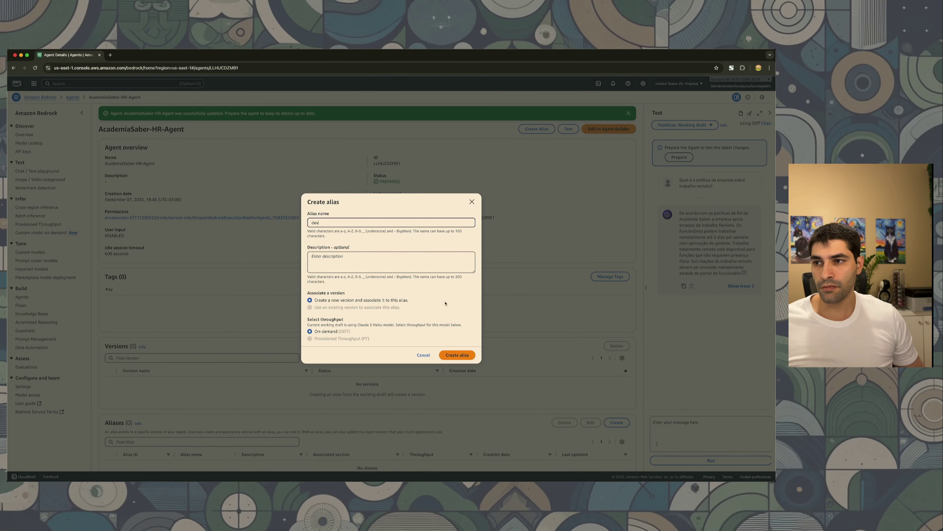
click(467, 354)
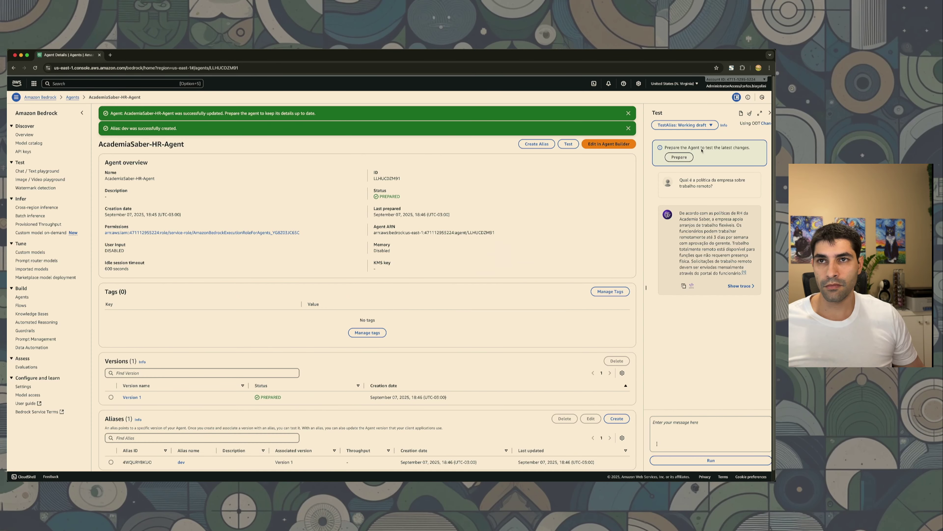
click(629, 113)
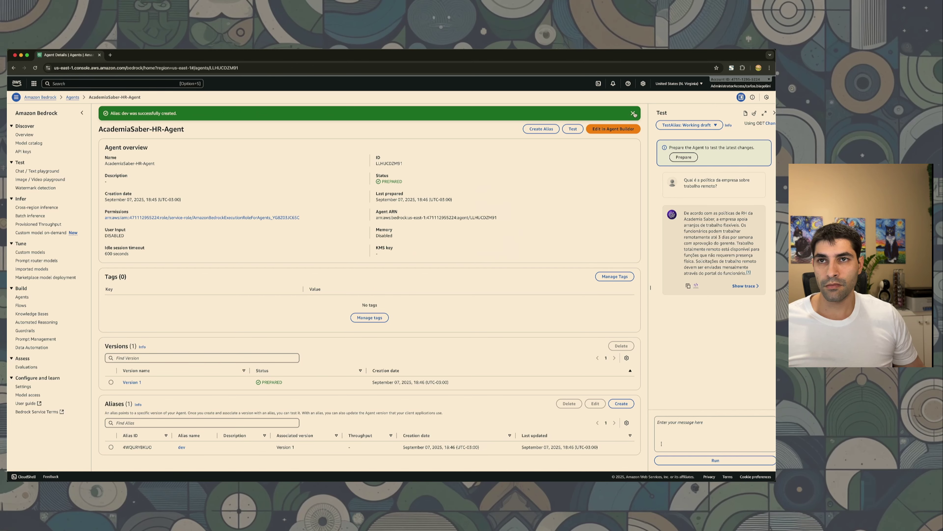
Step: Create a new agent named AcademiaSaber-Orchestrator with multi-agent collaboration enabled
click(633, 113)
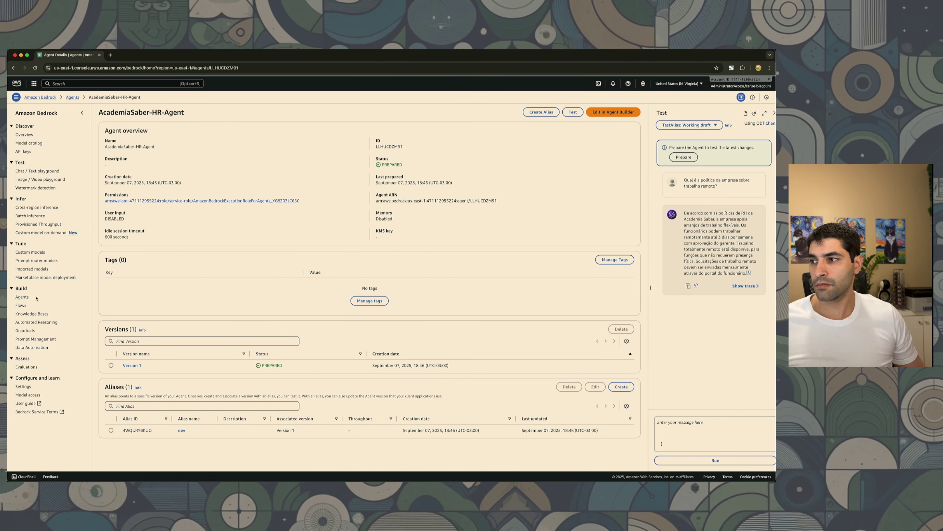
drag(16, 297, 23, 297)
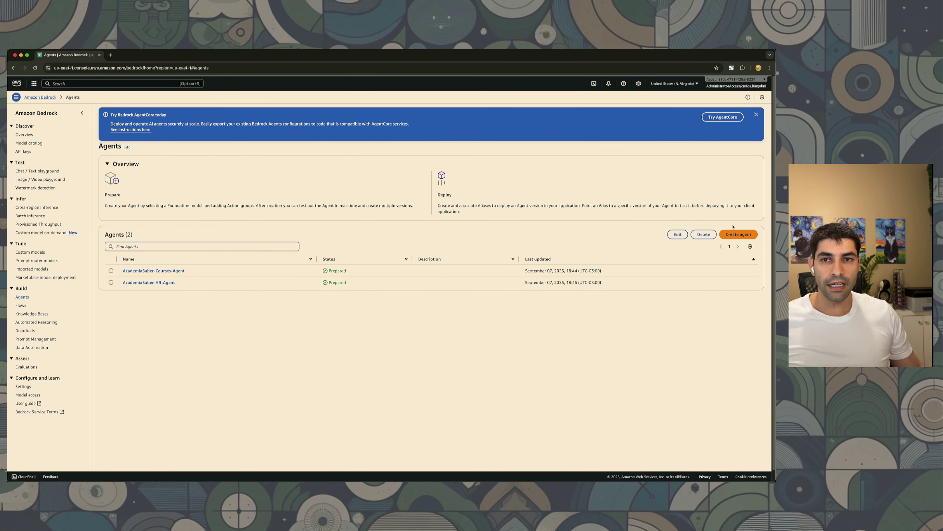
click(738, 239)
click(441, 239)
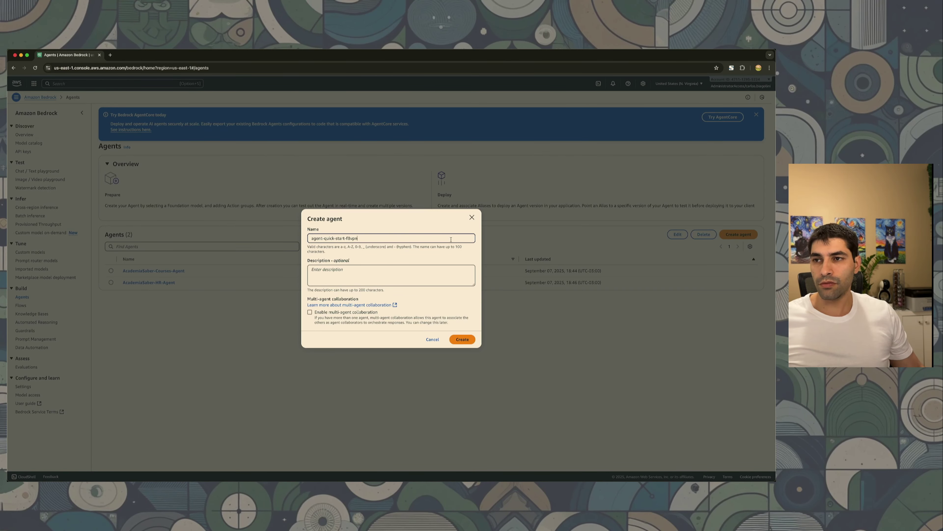
key(super+a)
text(AcademiaSaber-Orchestrator)
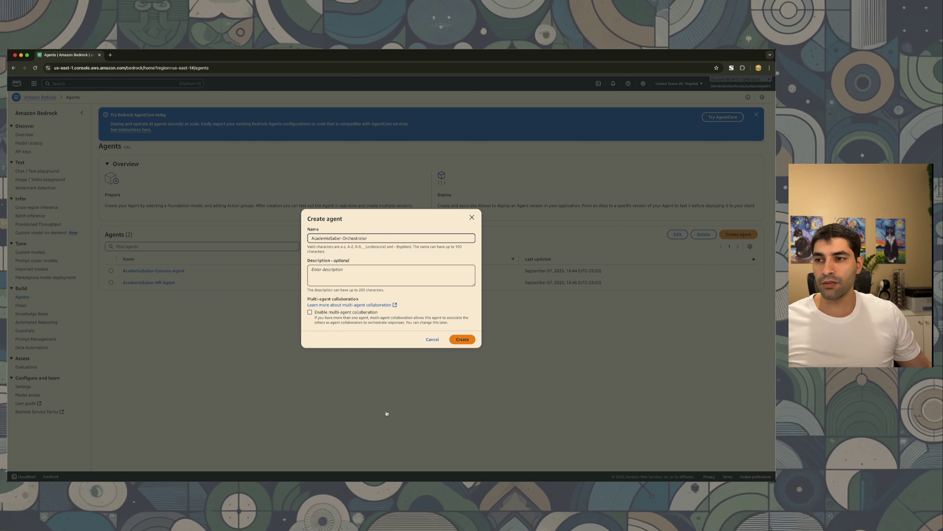
click(344, 315)
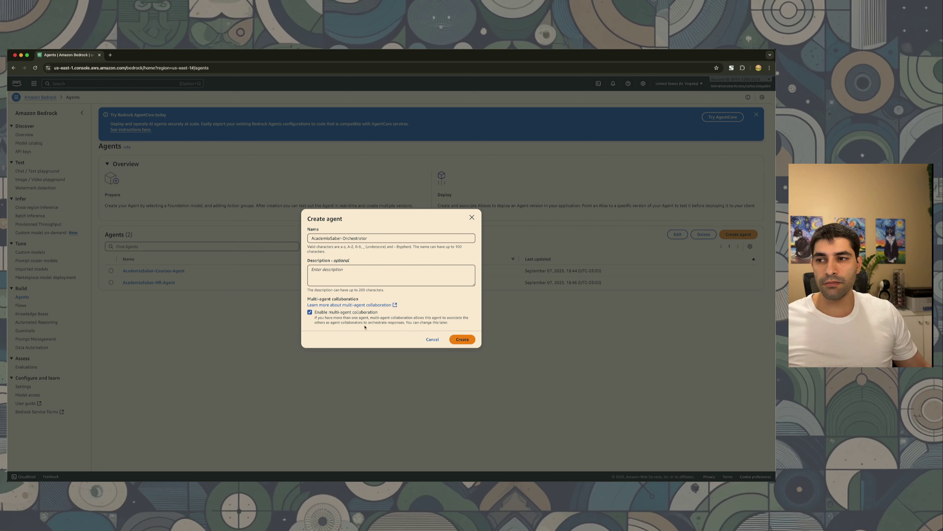
click(464, 338)
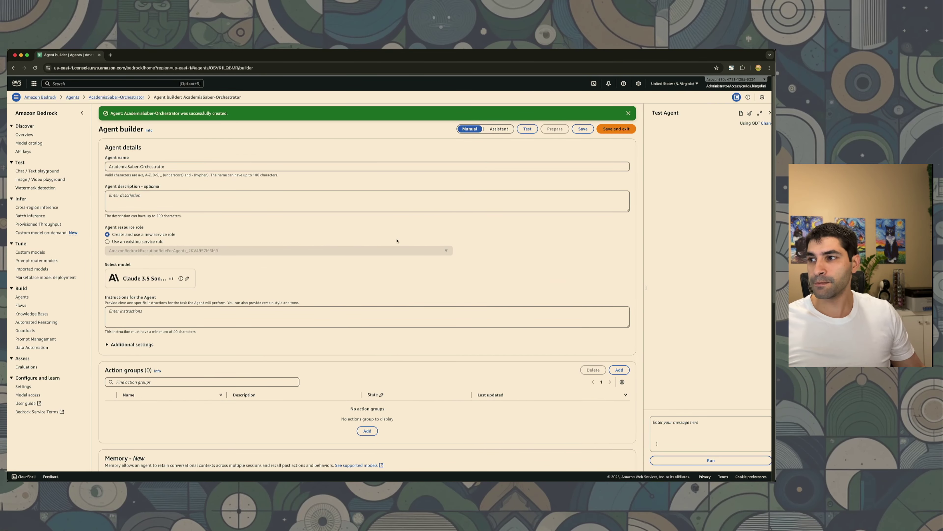
Step: Set the orchestrator agent's model to Amazon Nova Pro 1.0 on-demand and save the agent
click(187, 279)
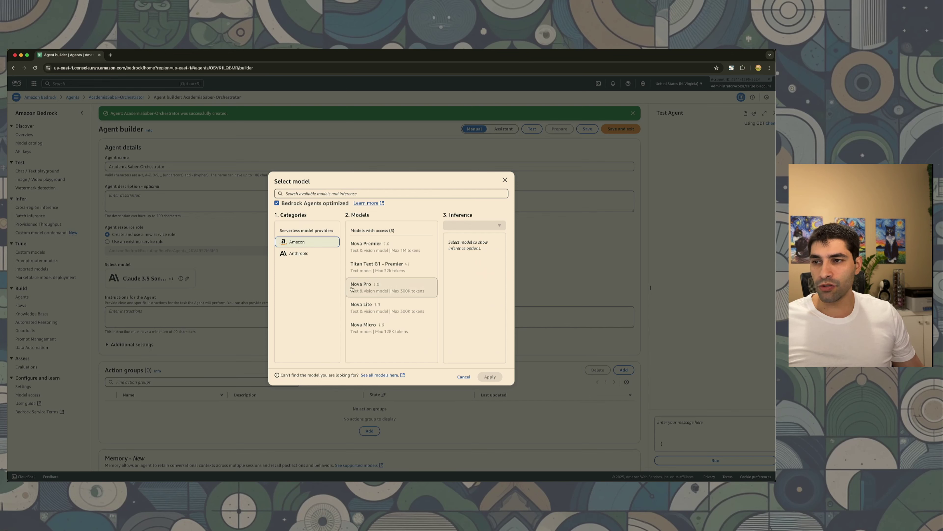
click(366, 289)
click(489, 376)
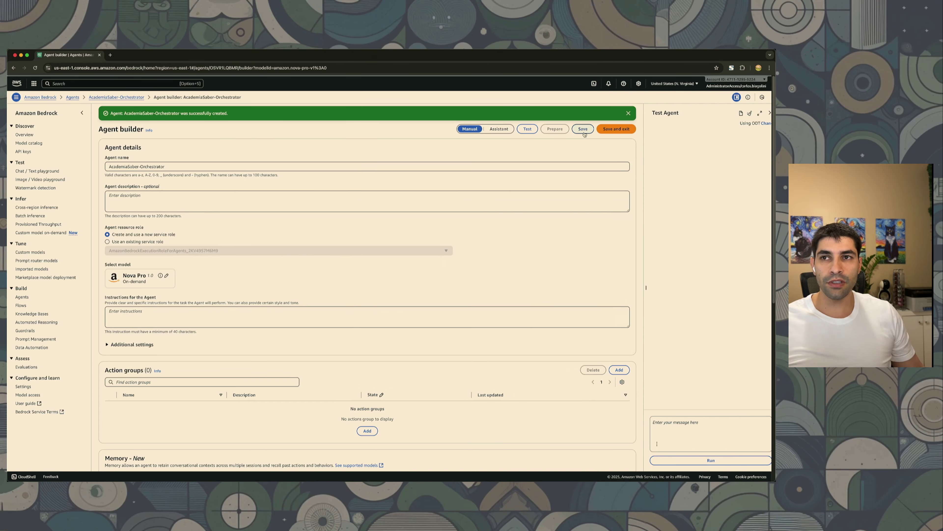
click(611, 130)
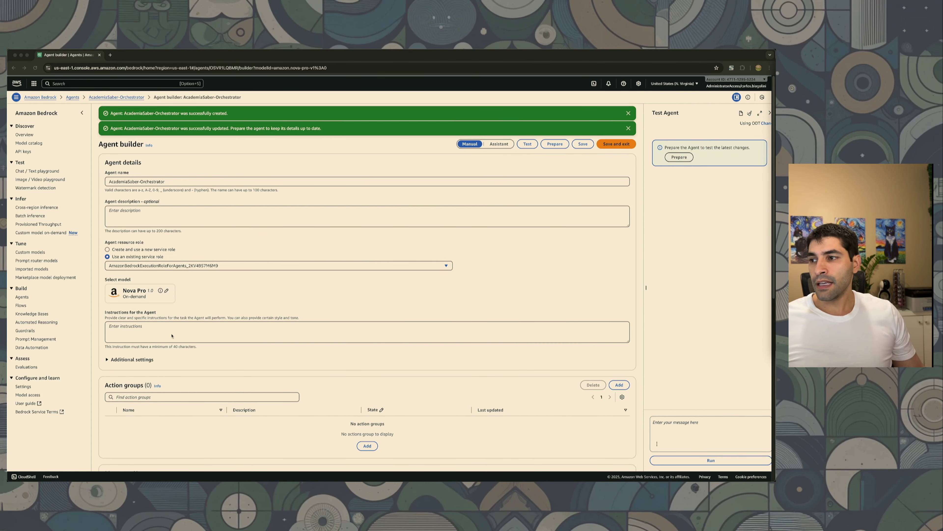
Step: Paste the Portuguese orchestrator prompt that routes questions to Courses-Specialist and HR-Specialist as the agent's instructions, and save the agent
click(180, 327)
key(super+v)
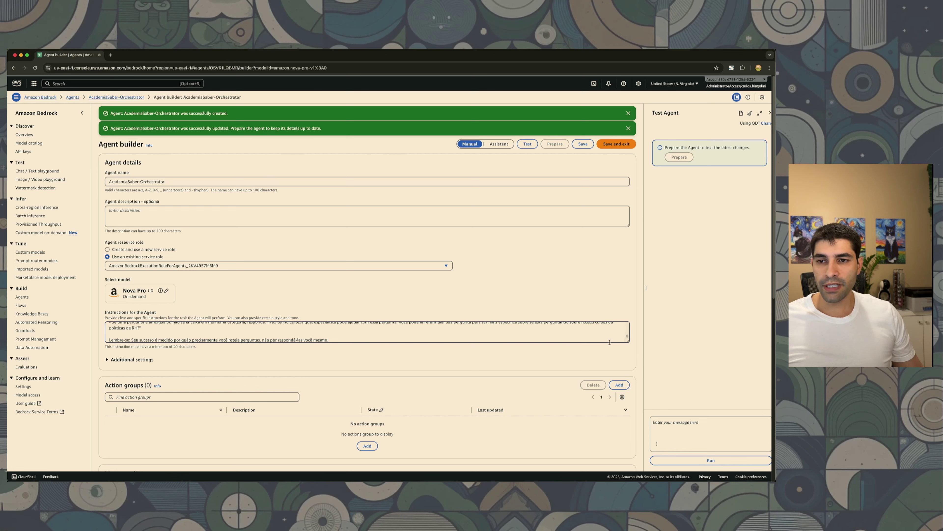
drag(630, 339, 640, 435)
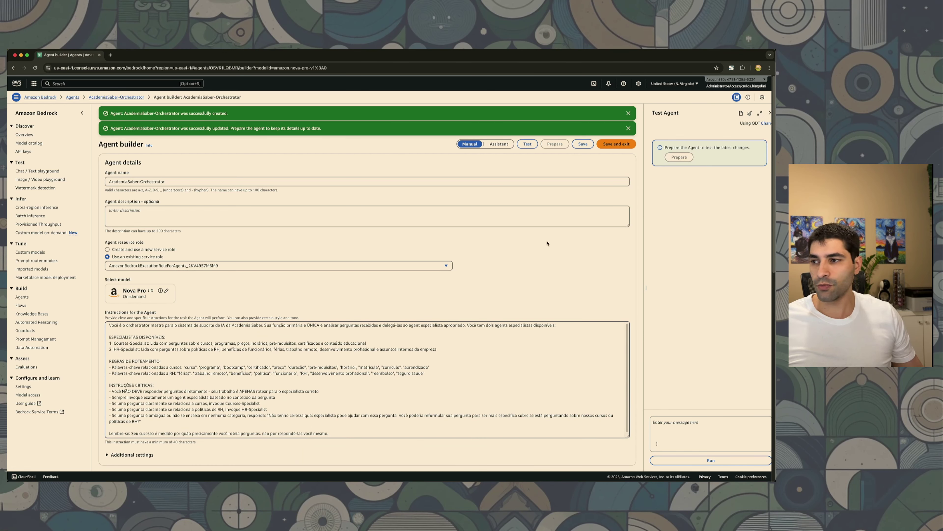
scroll(210, 381, up, 1)
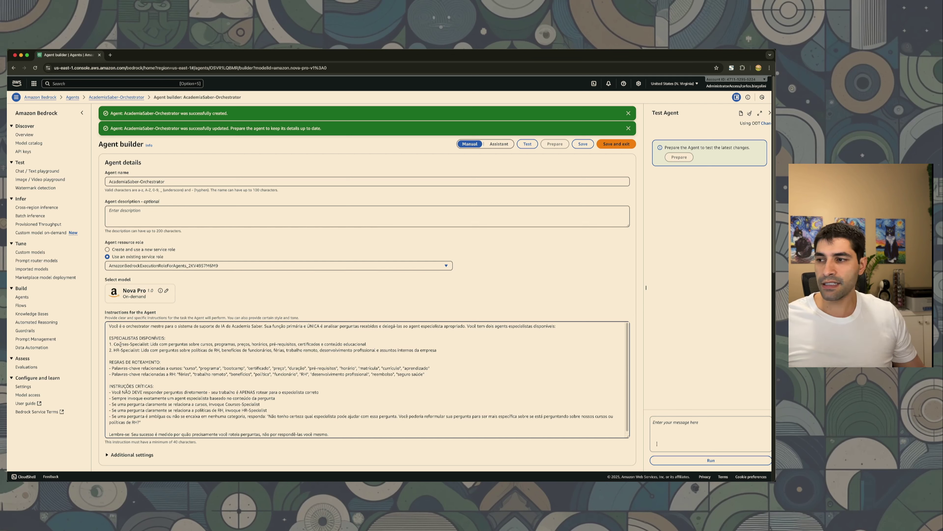
drag(120, 345, 140, 346)
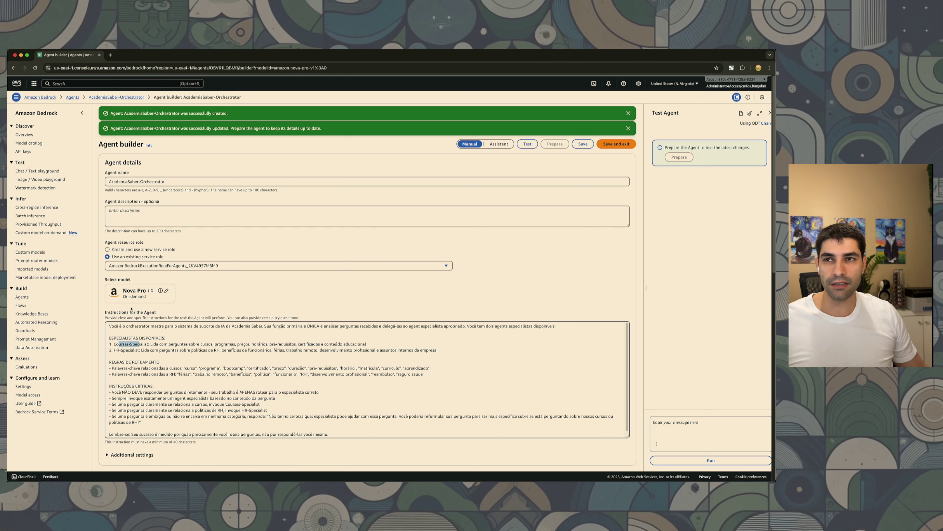
click(583, 146)
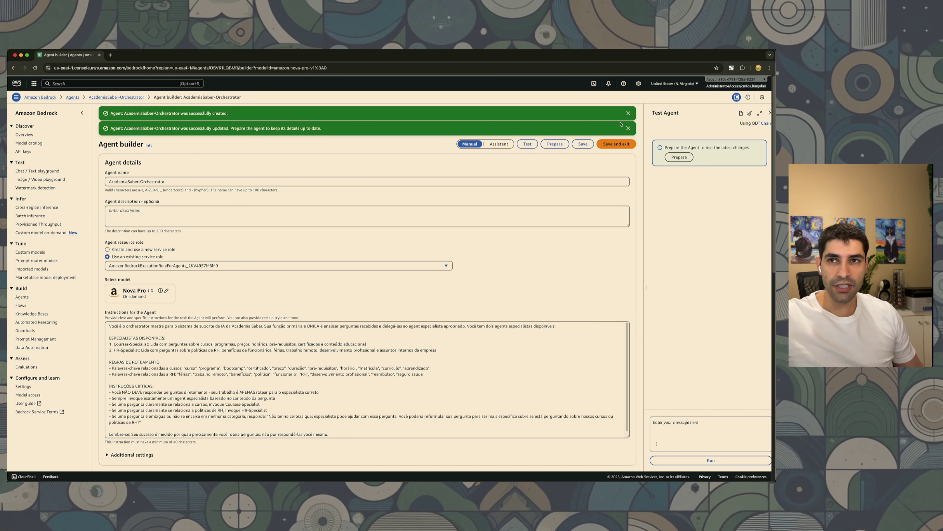
click(628, 114)
click(629, 114)
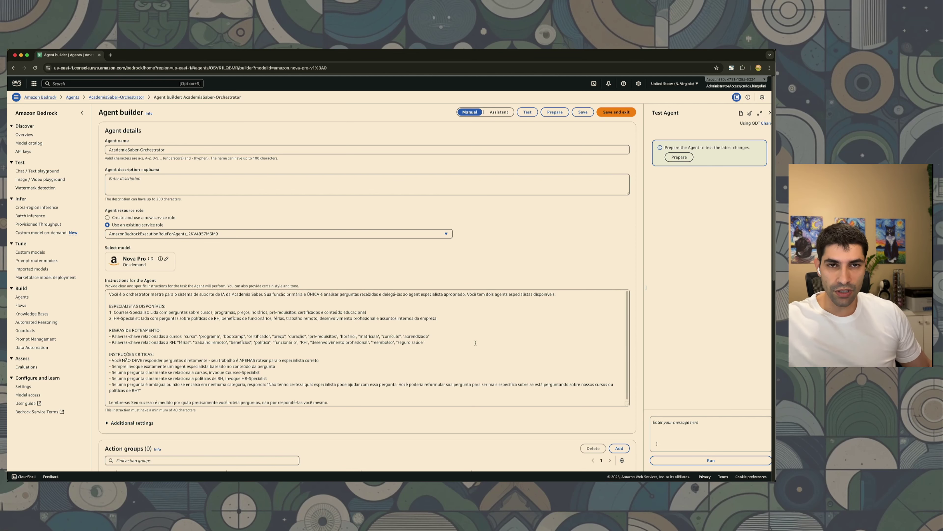
Step: Open the orchestrator's multi-agent collaboration settings for editing, expand the first collaborator entry and add a second one
scroll(474, 336, down, 5)
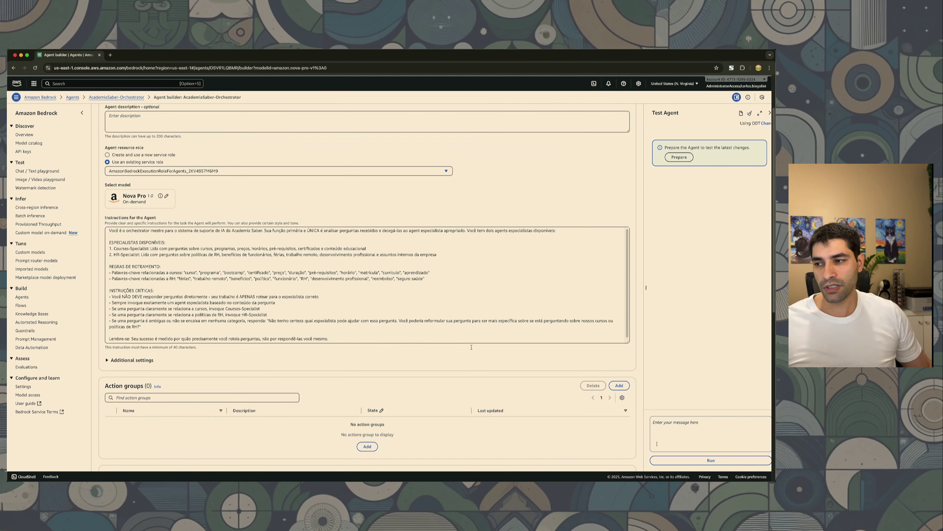
scroll(266, 381, down, 2)
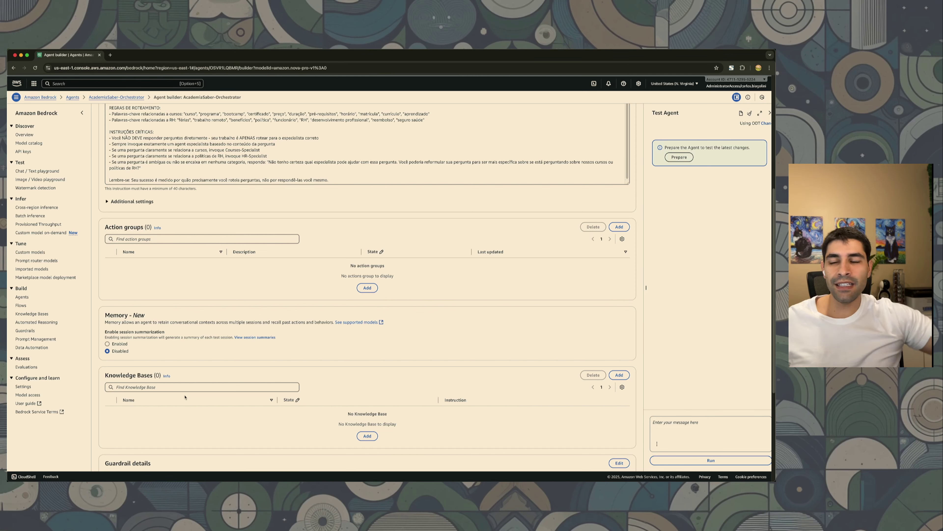
scroll(182, 387, down, 5)
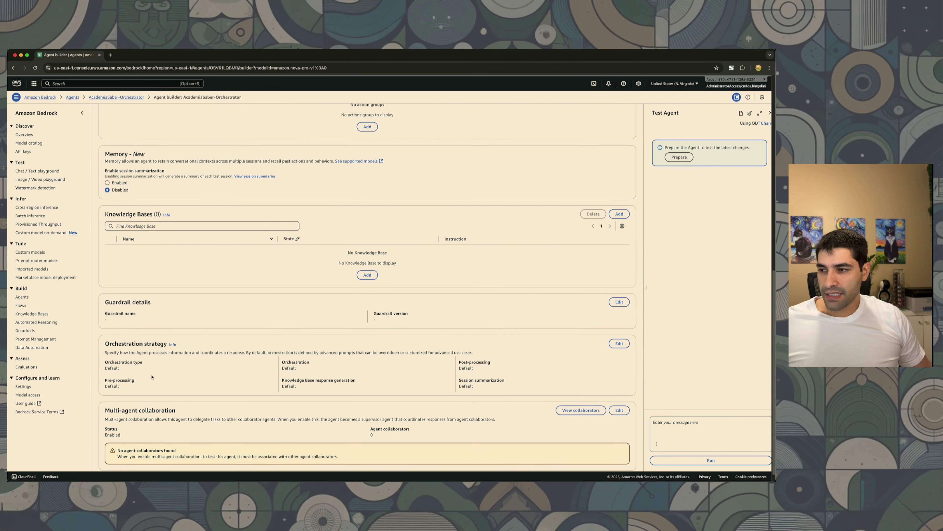
scroll(152, 376, down, 1)
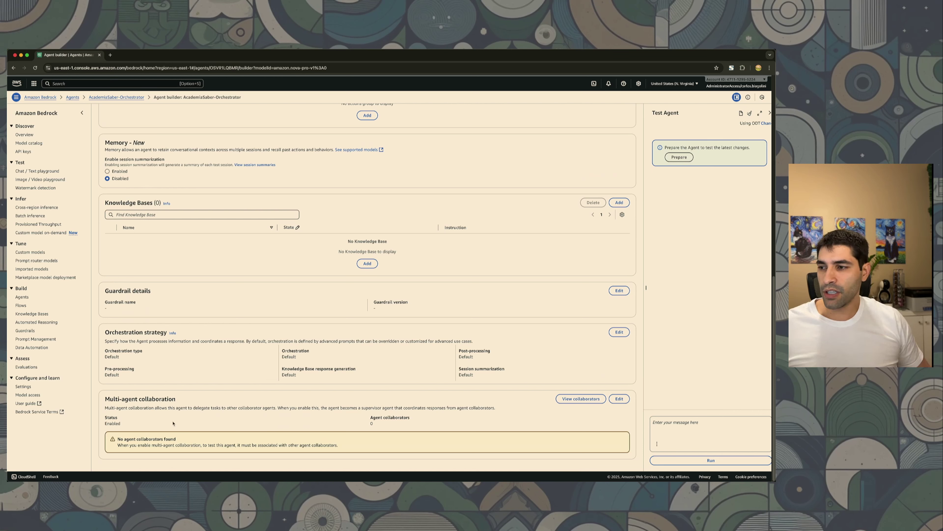
drag(104, 399, 185, 397)
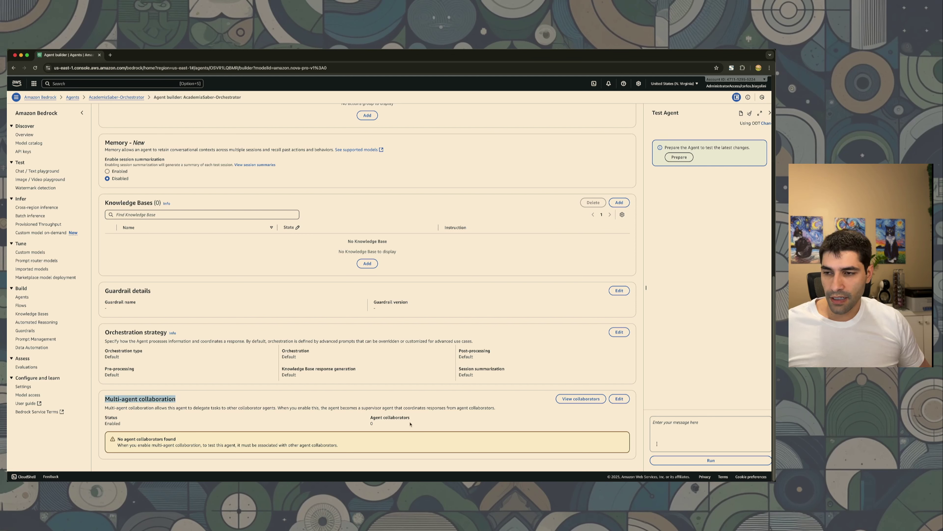
drag(410, 424, 372, 415)
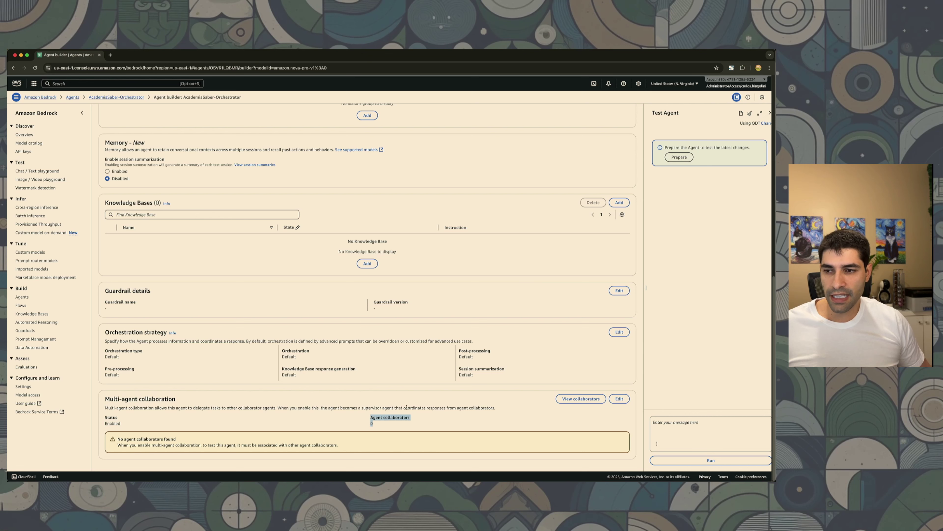
click(620, 398)
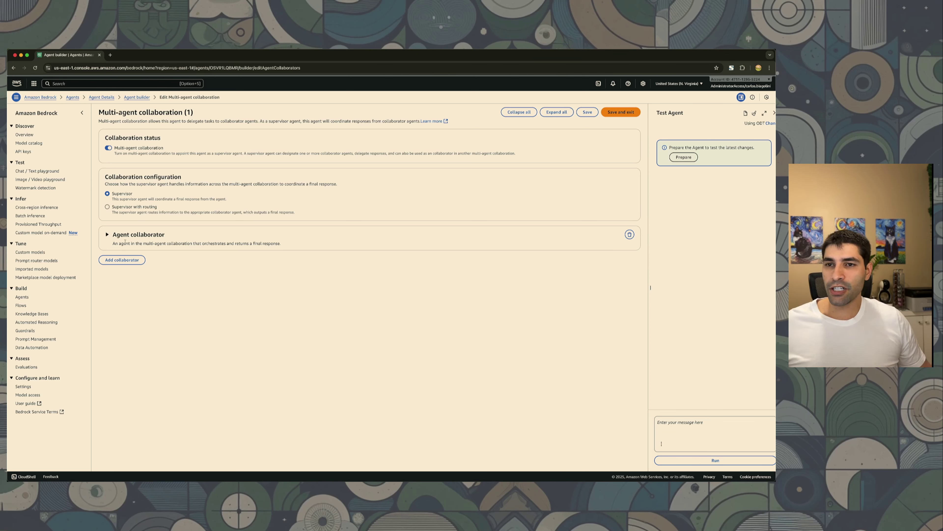
click(107, 234)
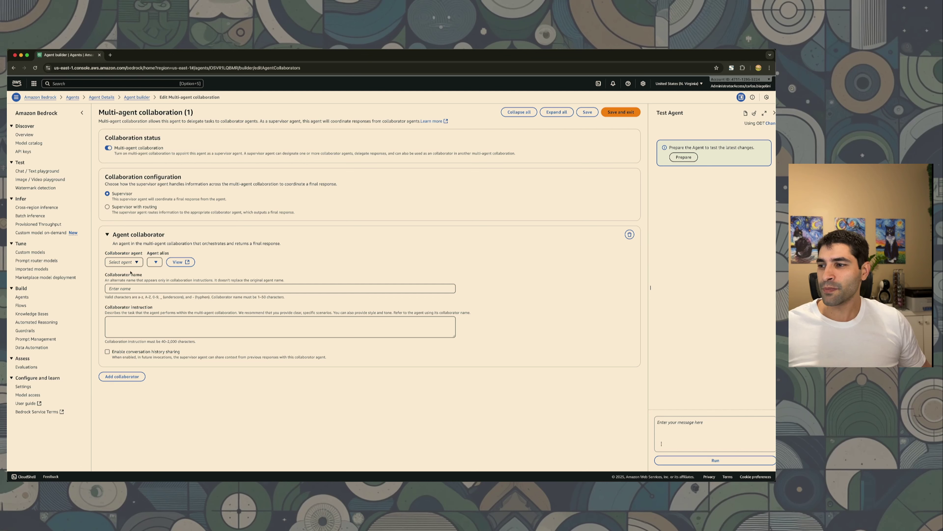
click(122, 377)
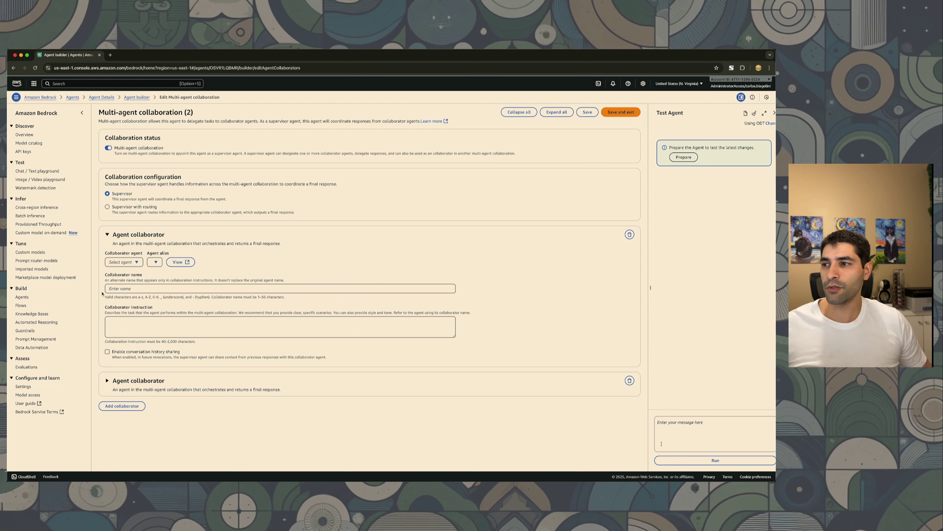
Step: Set the first collaborator to AcademiaSaber-Courses-Agent with the dev alias and name it Courses-Specialist
click(123, 262)
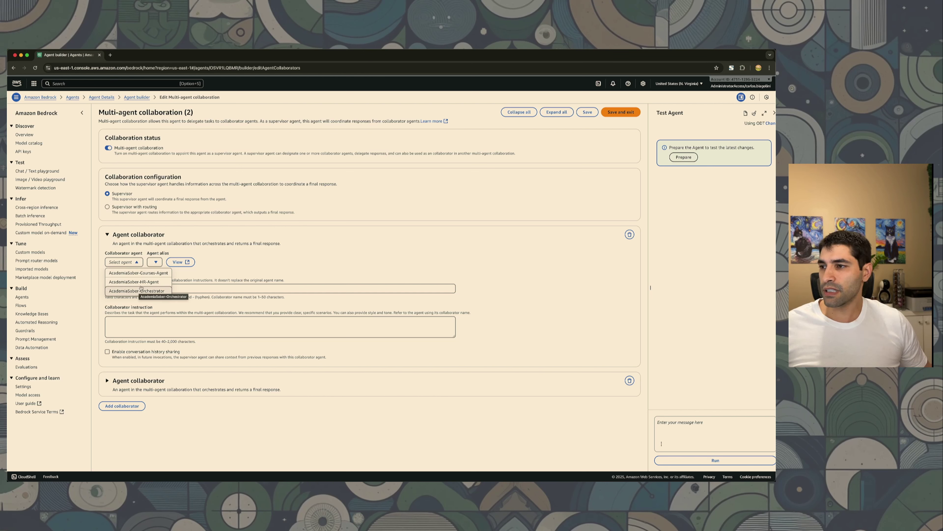
click(145, 274)
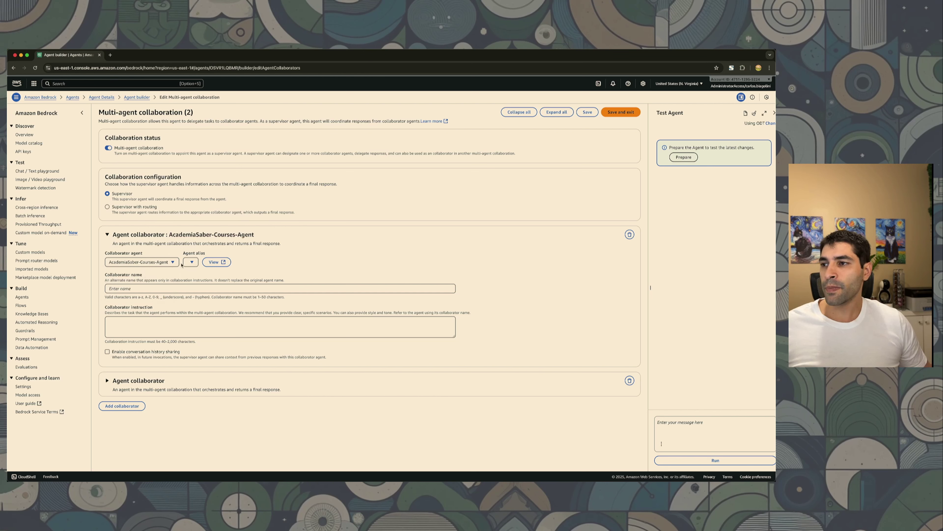
click(192, 262)
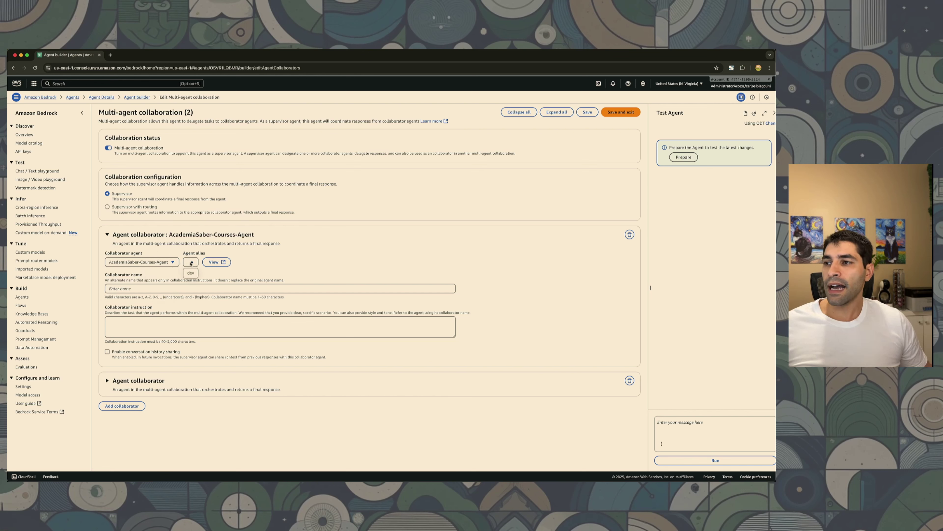
click(195, 274)
click(216, 288)
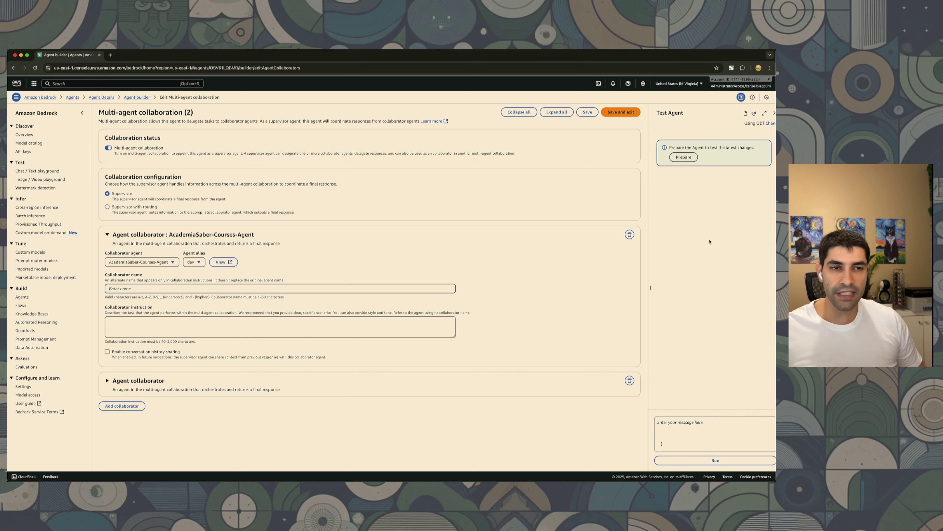
key(super+Tab)
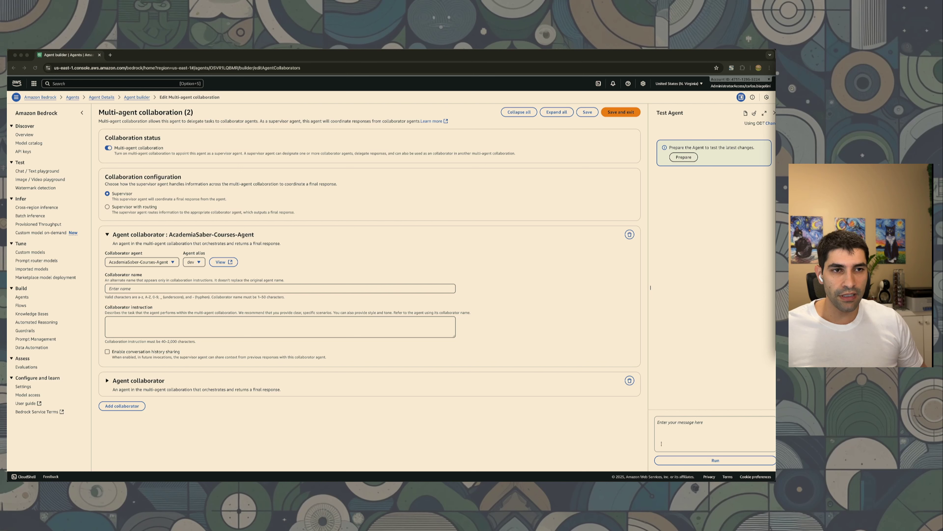
click(175, 289)
text(Courses-Specialist)
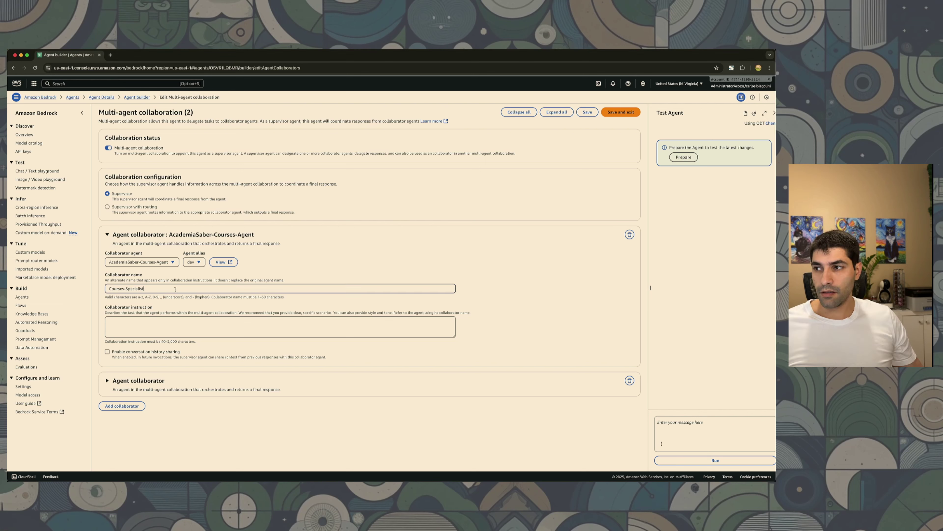
Step: Enter the Courses-Specialist instruction in Portuguese: handle all questions about Academia Saber's courses, with detailed and precise information based on the courses knowledge base
key(super+Tab)
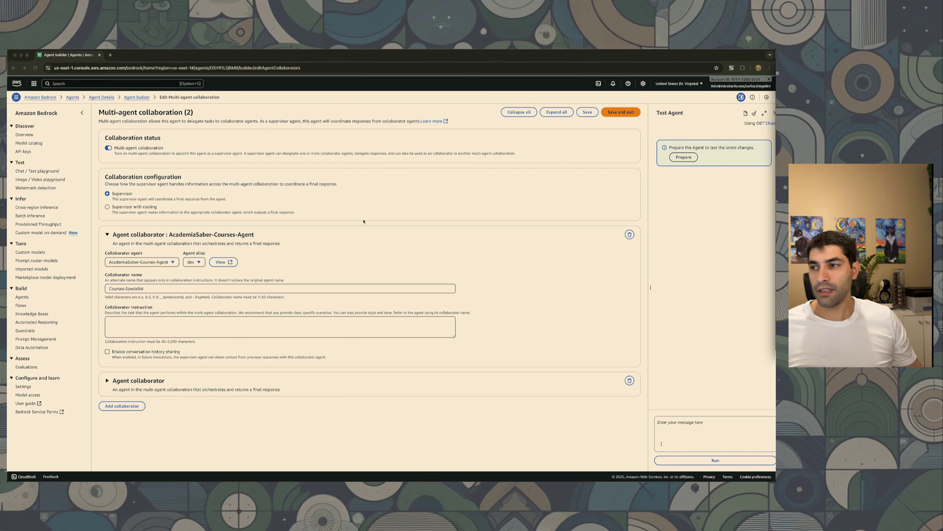
key(super+Tab)
click(191, 326)
text(Lide com todas as perguntas relacionadas aos cursos da Academia Saber, programas, preços, horários, pré-requisitos, certificados e conteúdo educacional. Forneça informações detalhadas e precisas baseadas na knowledge base de cursos)
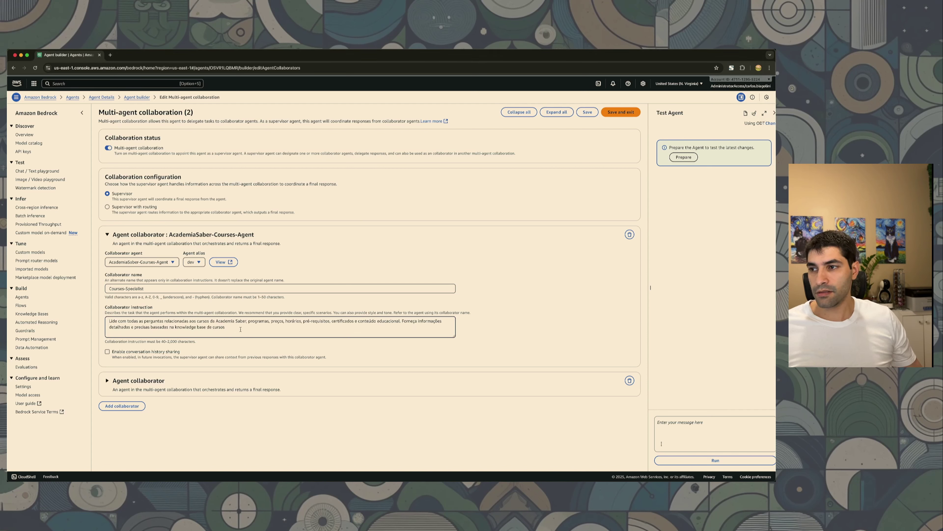
text(.)
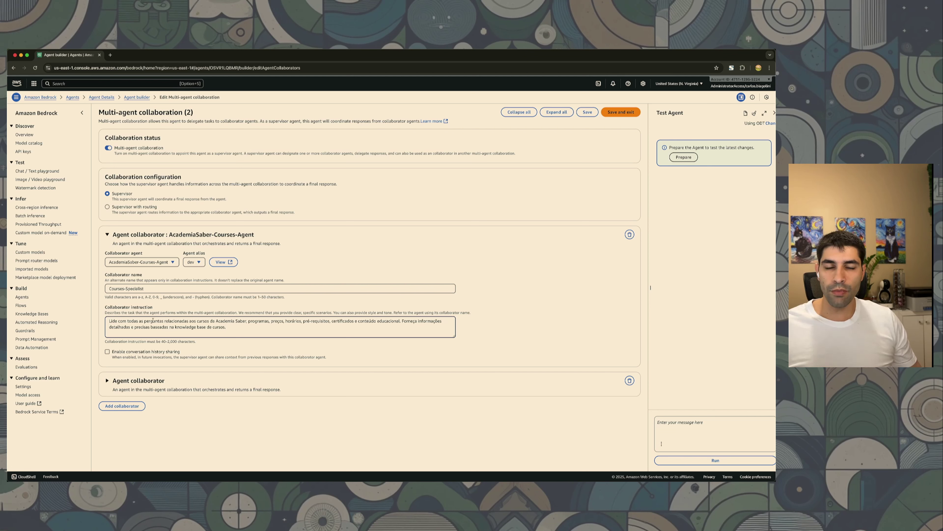
Step: Set the second collaborator to AcademiaSaber-HR-Agent with the dev alias and name it HR-Specialist
click(146, 383)
scroll(138, 364, down, 3)
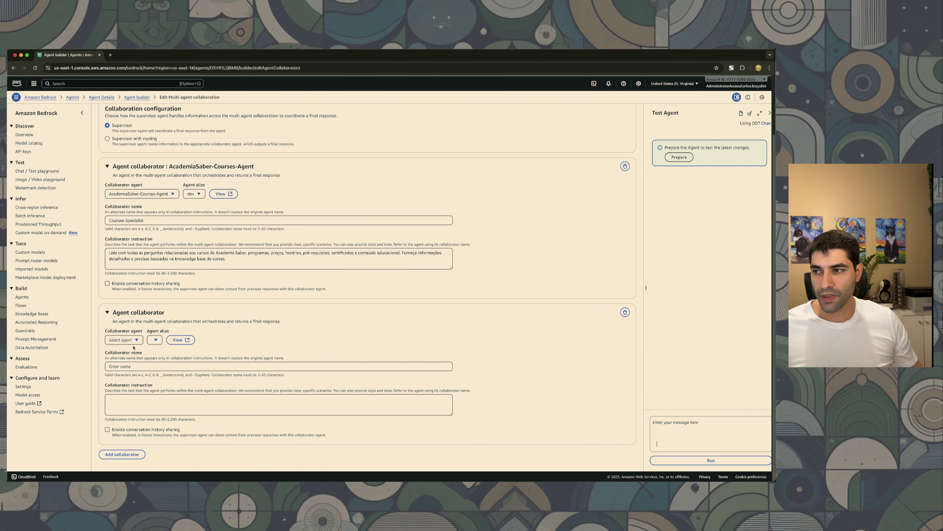
click(126, 340)
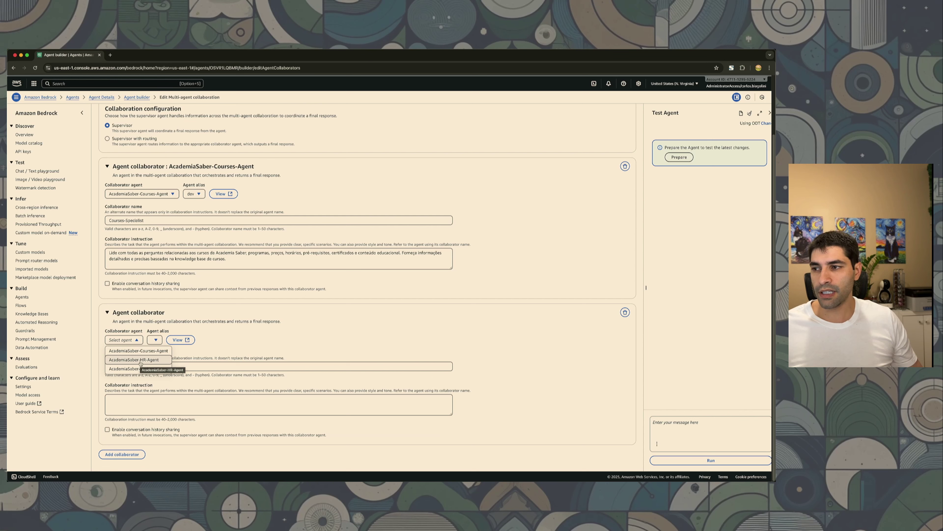
click(141, 363)
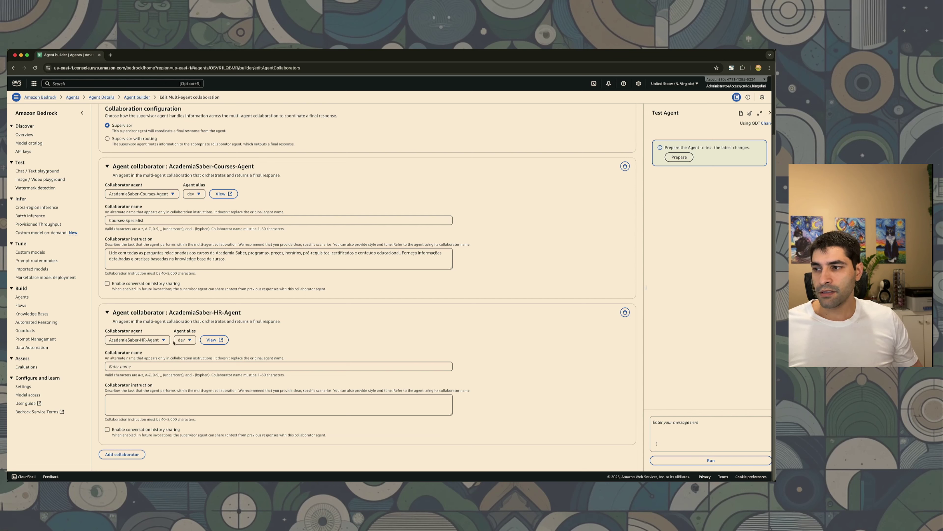
key(super+Tab)
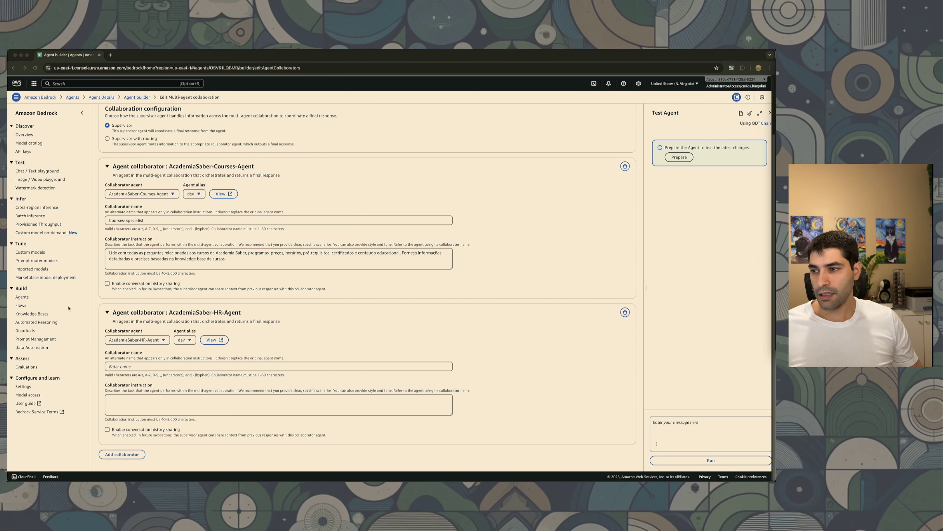
click(153, 365)
text(HR-Specialist)
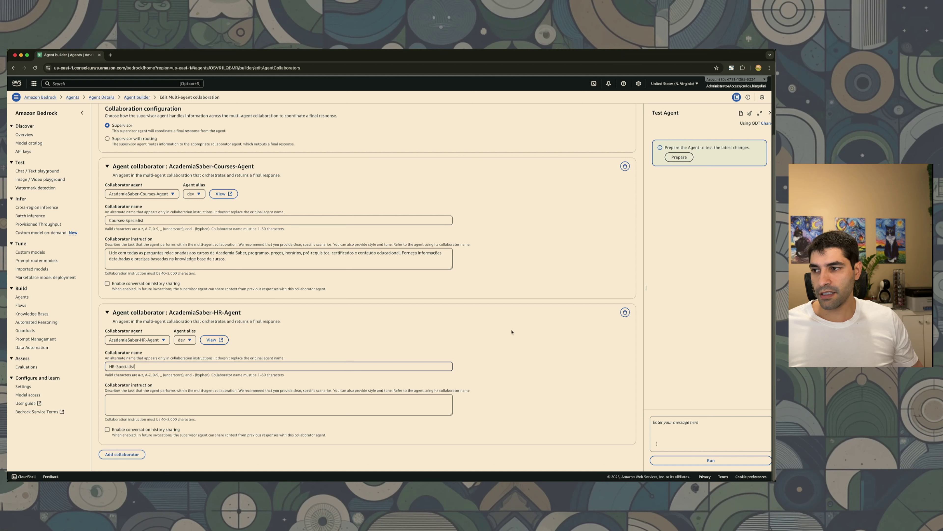
Step: Enter the HR-Specialist instruction in Portuguese: handle all questions on HR policies, benefits, vacation, remote work, professional development and internal matters, based on the HR knowledge base
key(super+Tab)
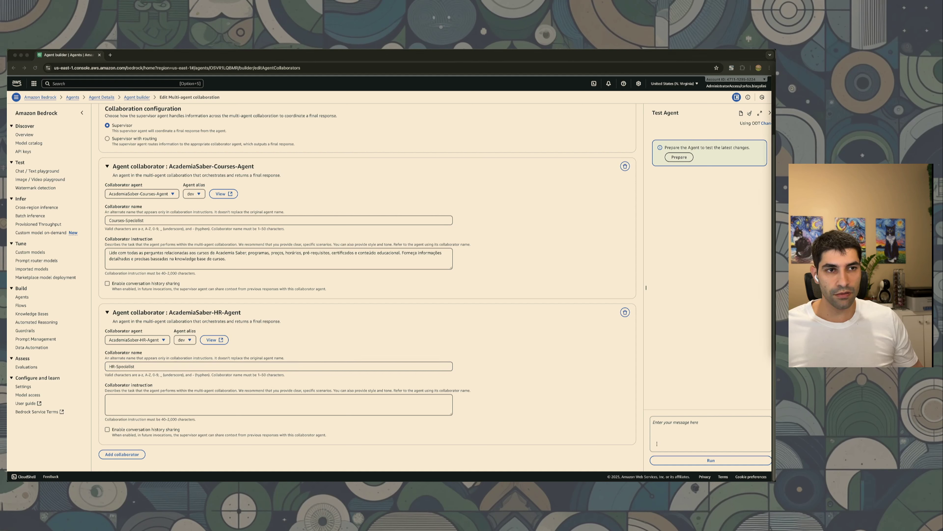
key(super+Tab)
click(160, 400)
text(Lide com todas as perguntas relacionadas a políticas de RH, benefícios de funcionários, férias, trabalho remoto, desenvolvimento profissional e assuntos internos da empresa. Forneça informações precisas de políticas baseadas na knowledge base de RH)
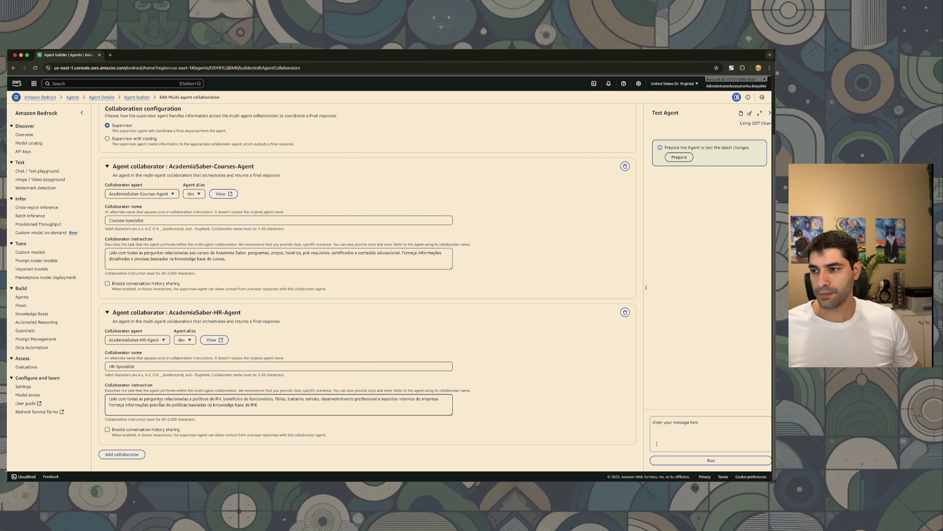
text(.)
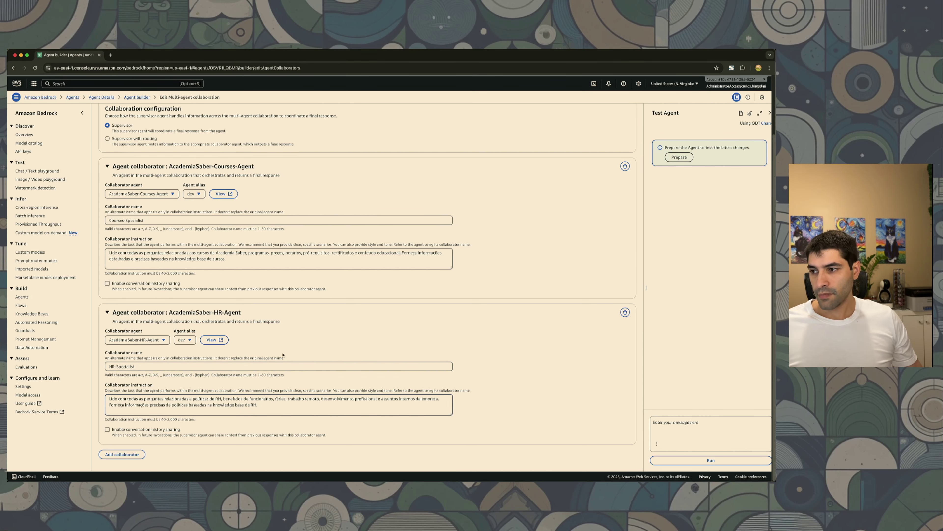
Step: Save the multi-agent collaboration settings, dismiss the notifications and return to the orchestrator's agent builder
scroll(539, 208, up, 3)
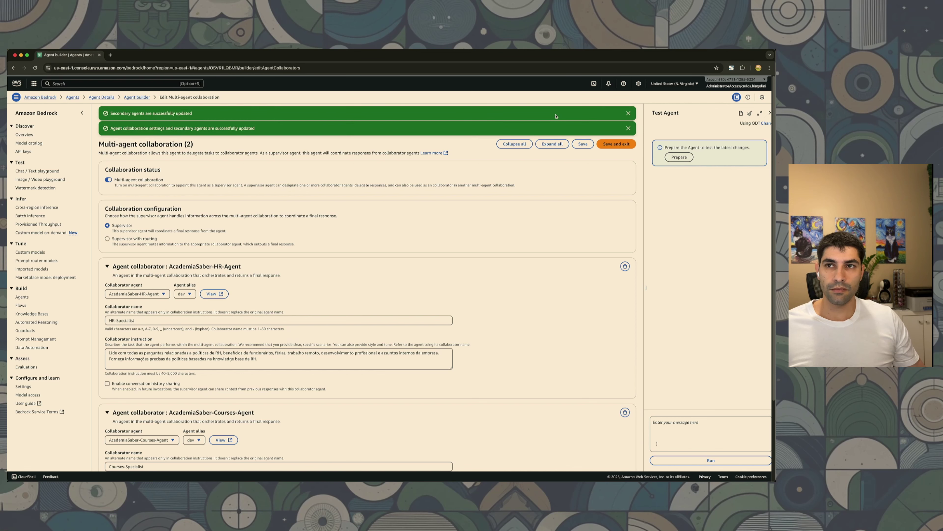
click(628, 113)
click(628, 113)
click(619, 116)
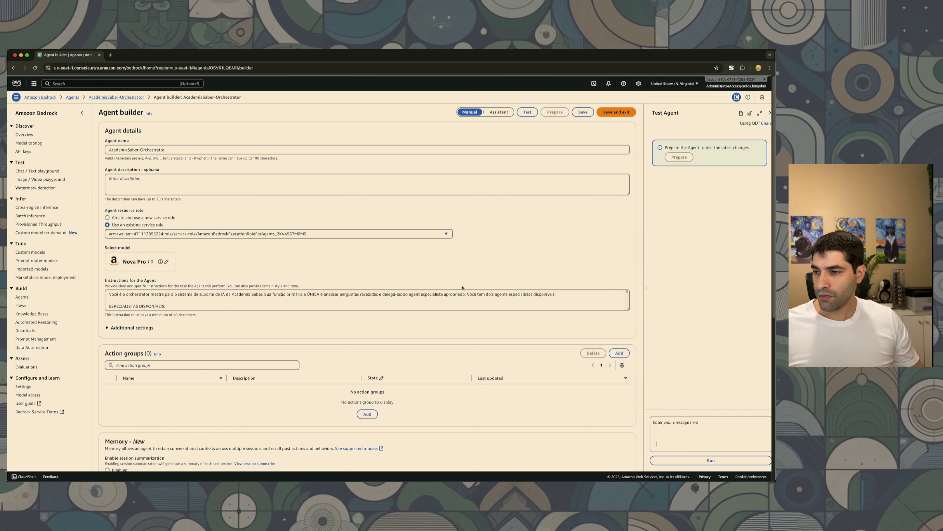
Step: Check the orchestrator's collaboration settings, then save and prepare the AcademiaSaber-Orchestrator agent for testing
scroll(458, 282, down, 3)
scroll(459, 282, down, 6)
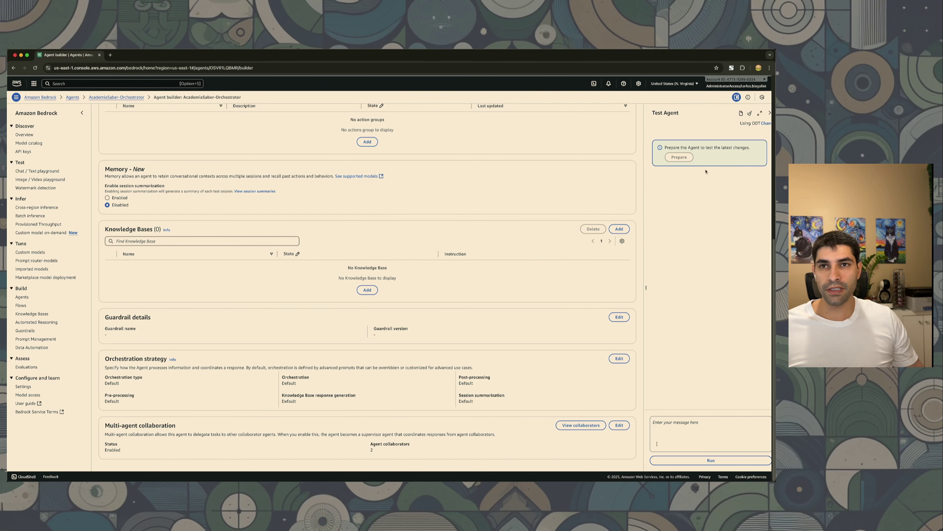
scroll(579, 156, up, 9)
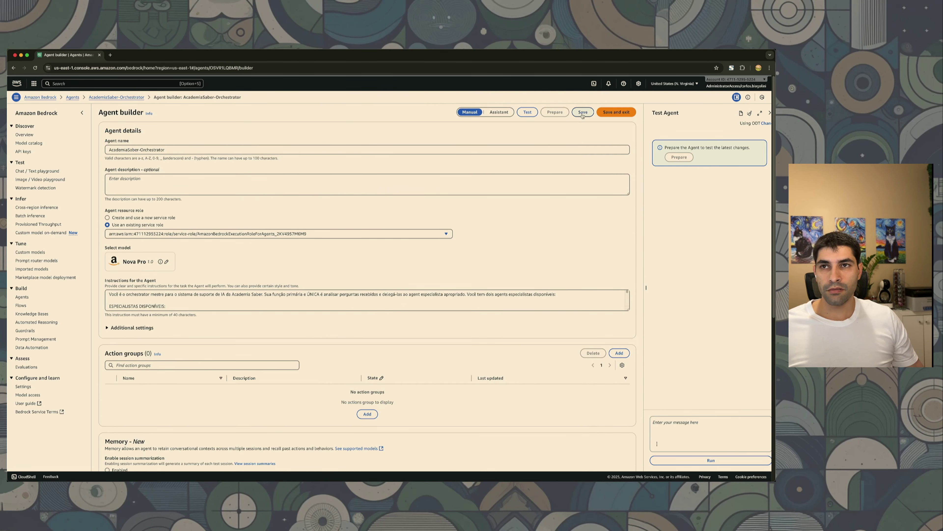
click(583, 113)
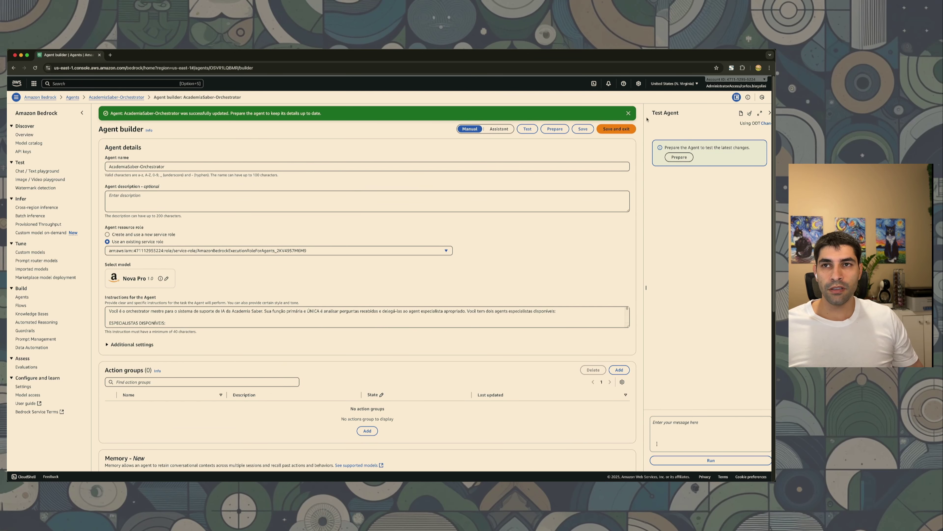
click(628, 114)
click(679, 156)
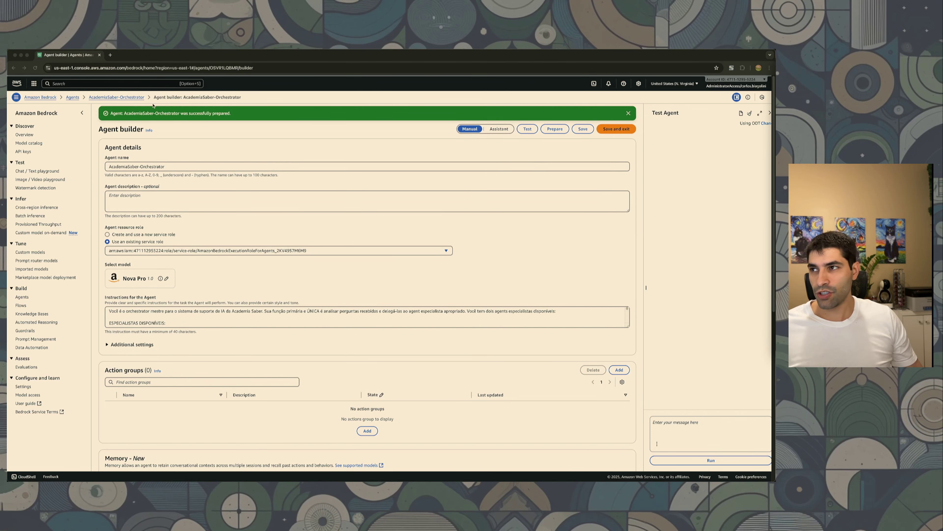
click(629, 114)
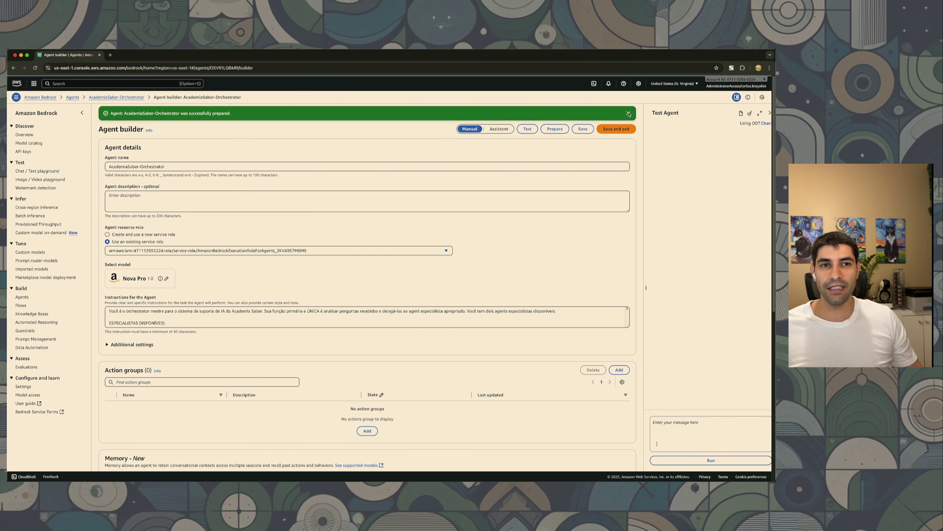
click(628, 113)
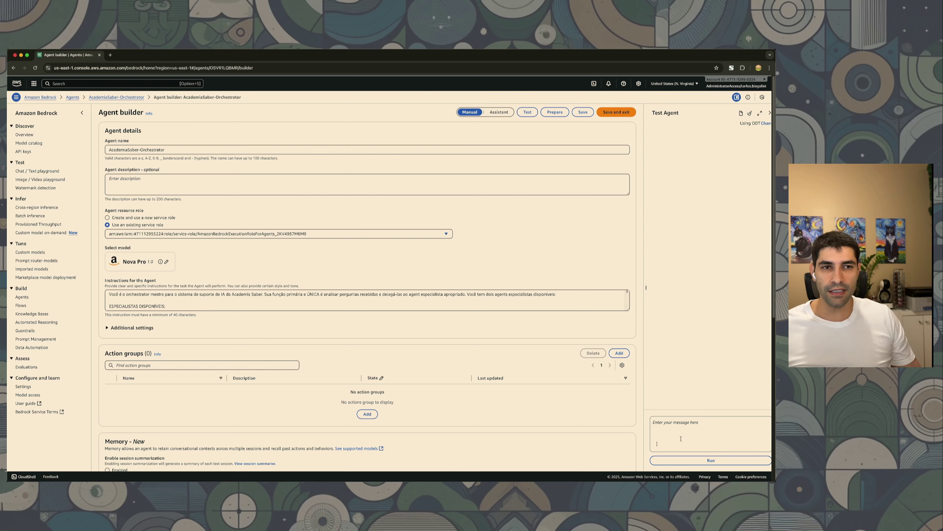
Step: Test the orchestrator with the course question "Qual é a duração do Data Science Bootcamp?"
click(695, 437)
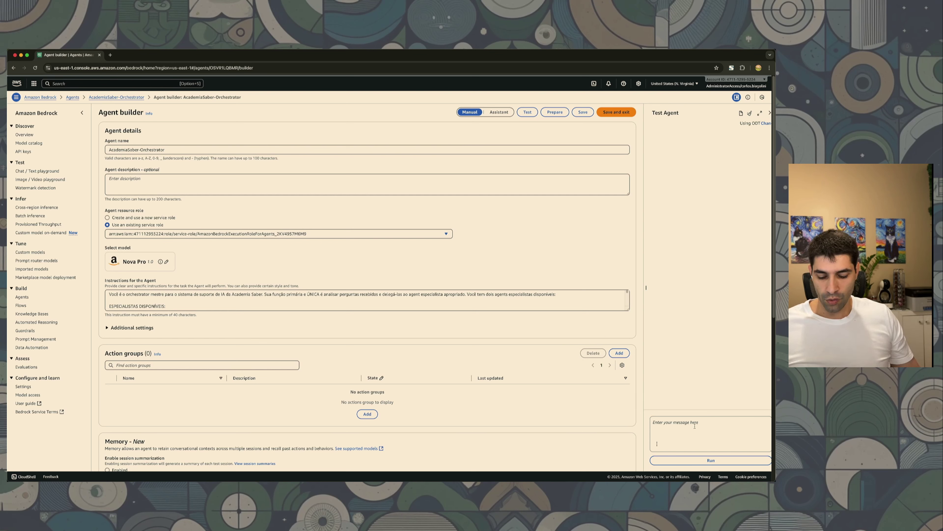
text(Qual é a duração do Data Science Bootcamp?)
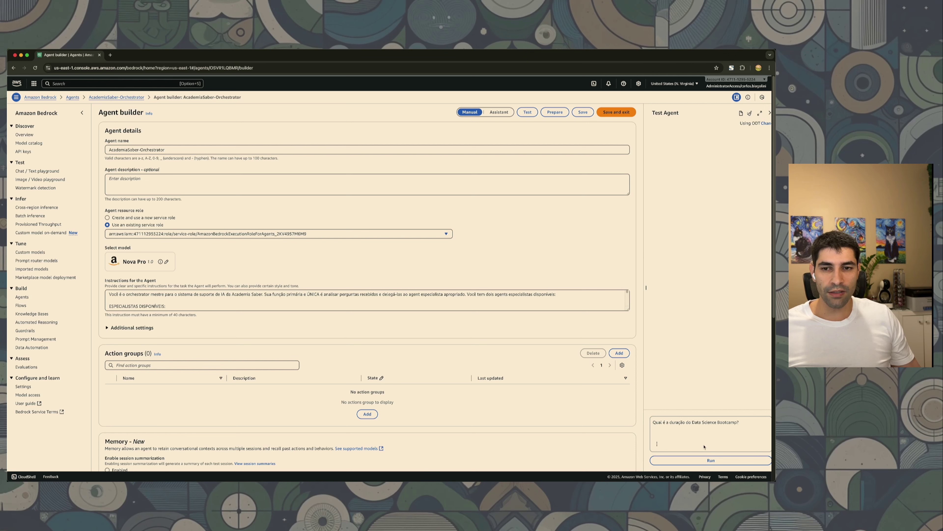
click(711, 461)
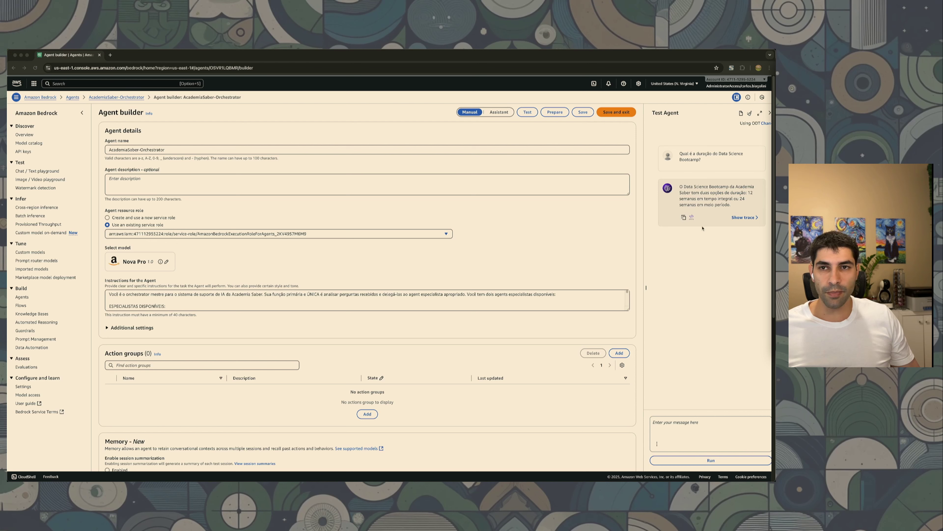
Step: Test the orchestrator with the HR question "Qual é a política da empresa sobre trabalho remoto?"
click(701, 433)
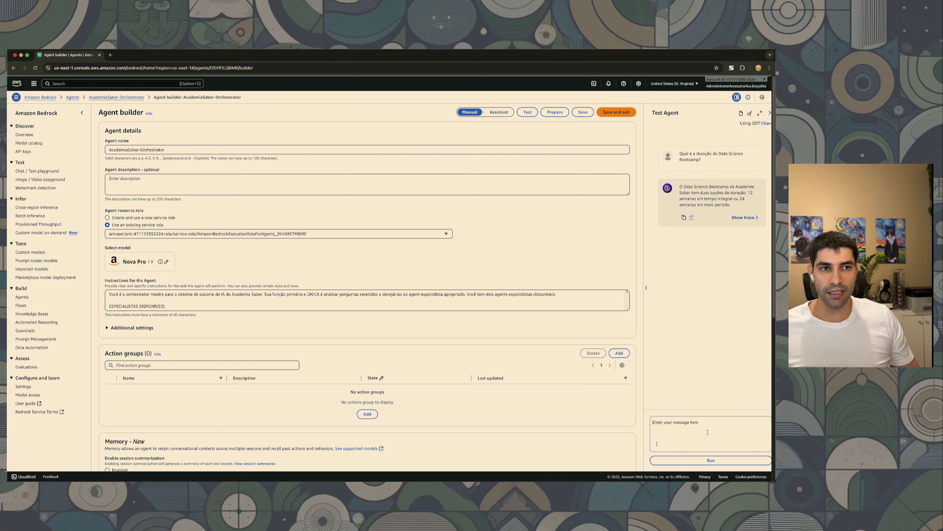
text(Qual é a política da empresa sobre trabalho remoto?)
click(711, 460)
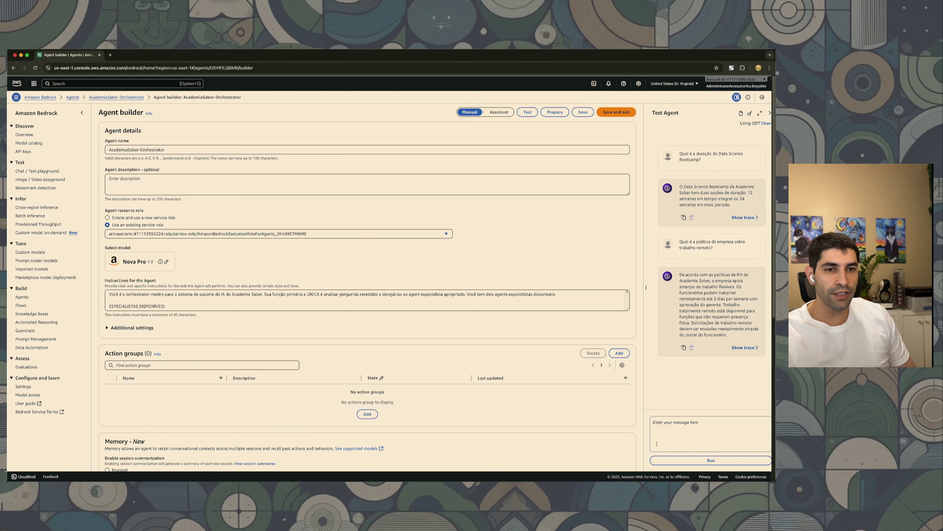
key(super+Tab)
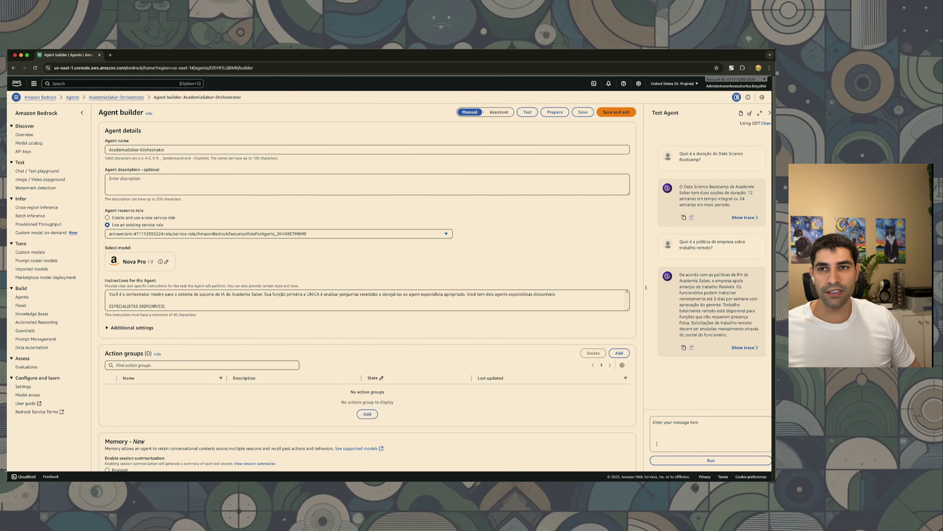
Step: Save and exit the agent builder, and create an alias named dev for the orchestrator with a new version
click(612, 115)
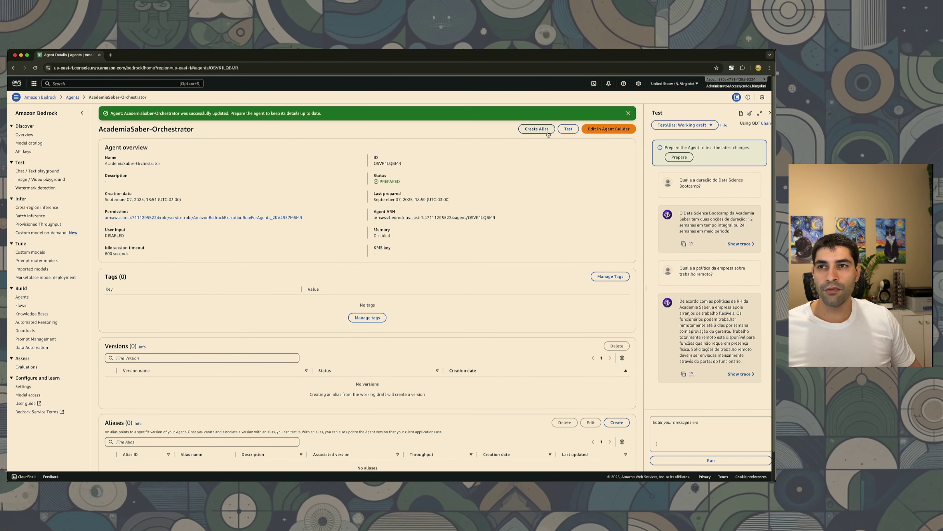
click(544, 130)
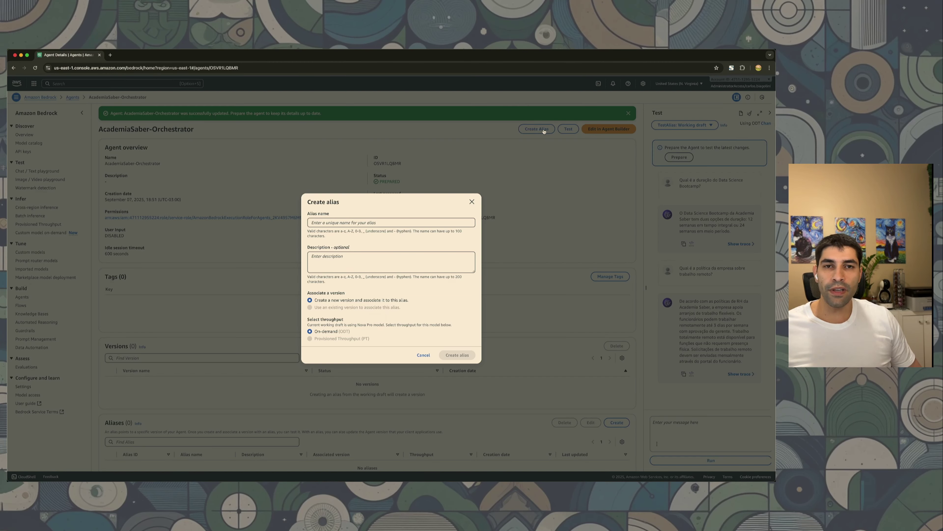
click(342, 221)
text(dev)
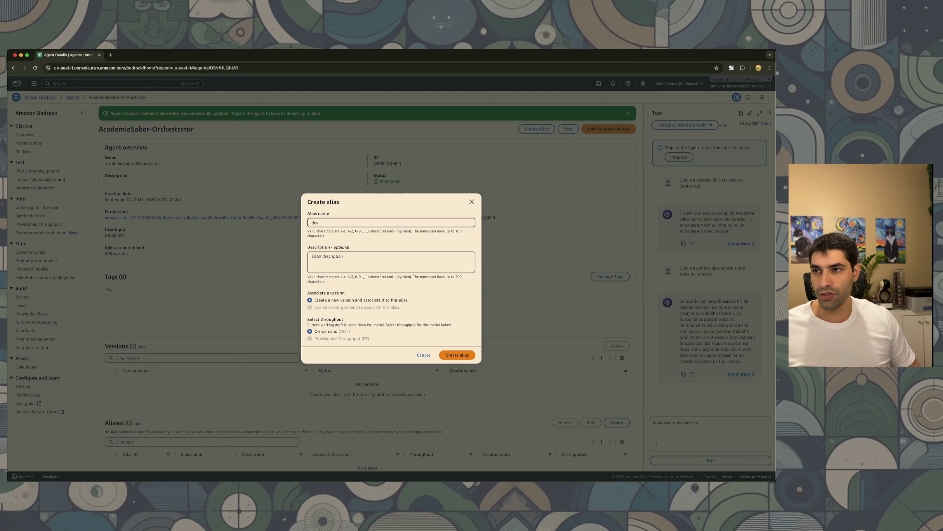
click(455, 353)
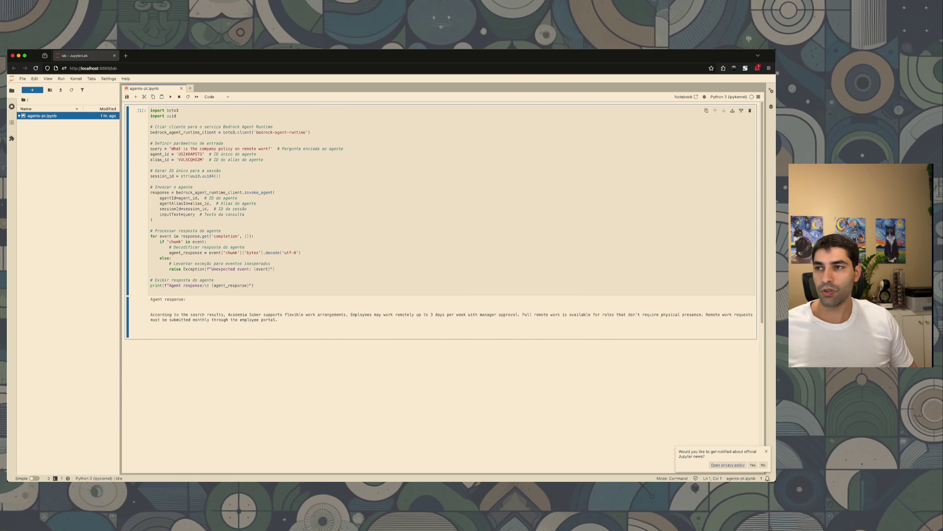
Step: In the JupyterLab notebook agents-pt.ipynb, replace the agent_id value with the orchestrator's agent ID
click(209, 176)
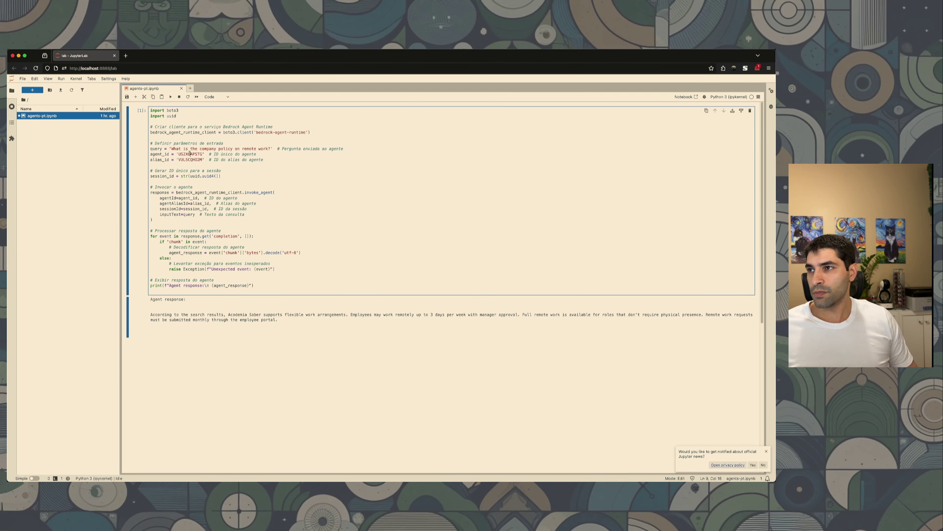
double_click(191, 154)
text(OSVR1LQBMR)
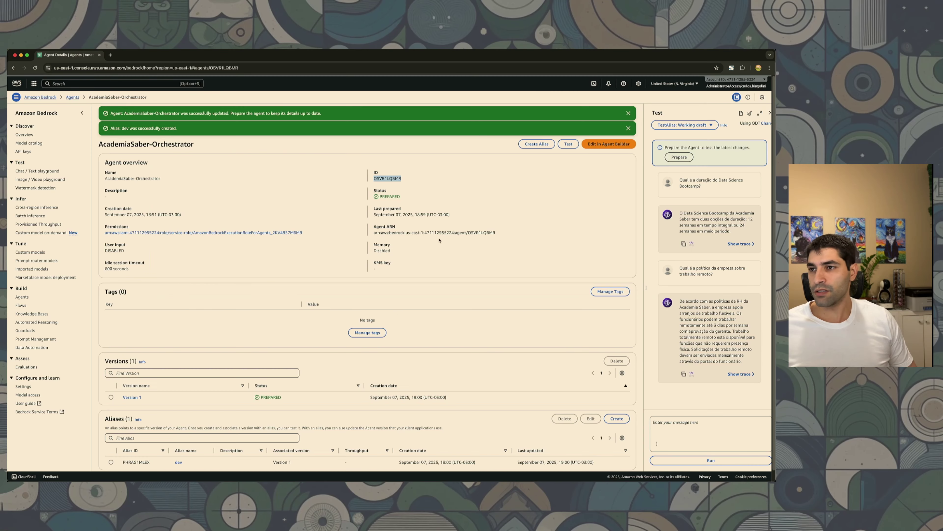
Step: Copy the dev alias ID from the orchestrator's details in the Bedrock console and paste it as alias_id in the notebook
scroll(112, 380, down, 1)
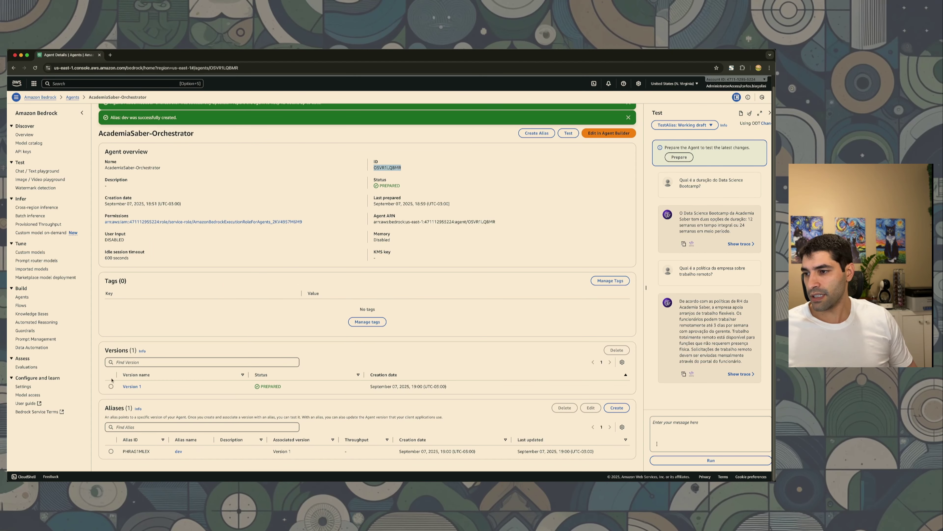
double_click(136, 450)
key(super+c)
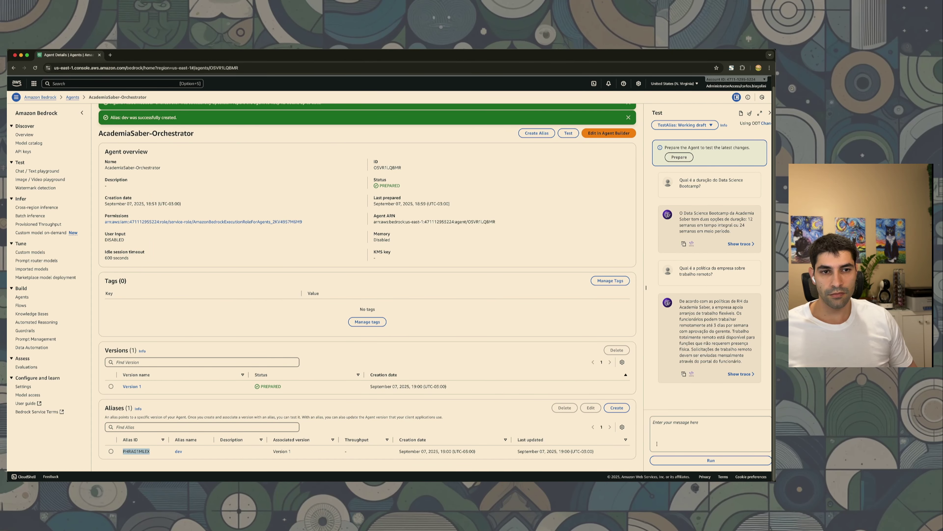
key(super+Tab)
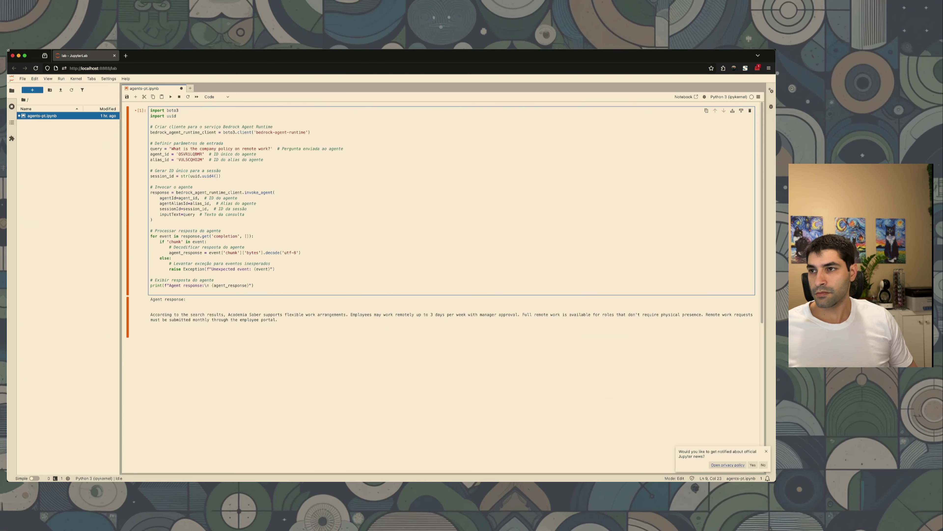
double_click(193, 159)
key(super+v)
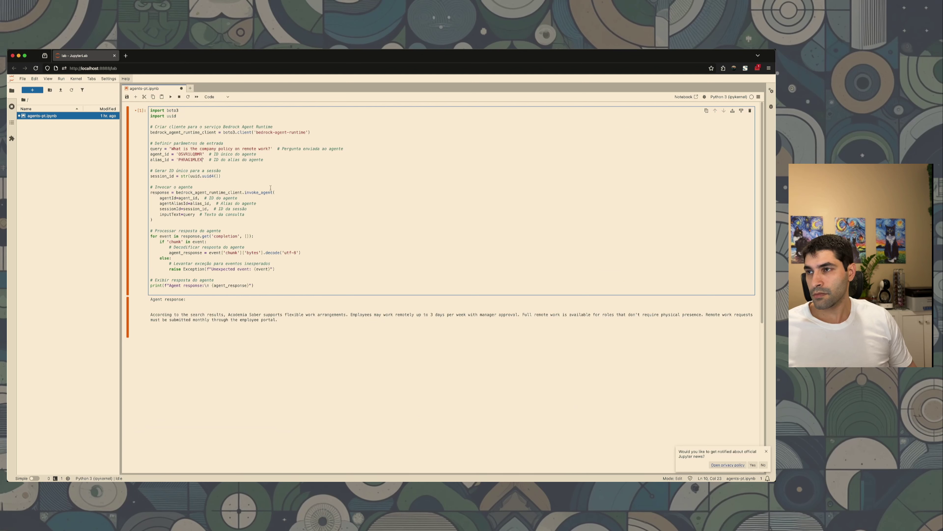
key(Down)
key(Down)
key(Down)
key(Down)
key(Down)
key(Down)
key(Down)
key(Down)
key(Down)
key(Down)
key(Down)
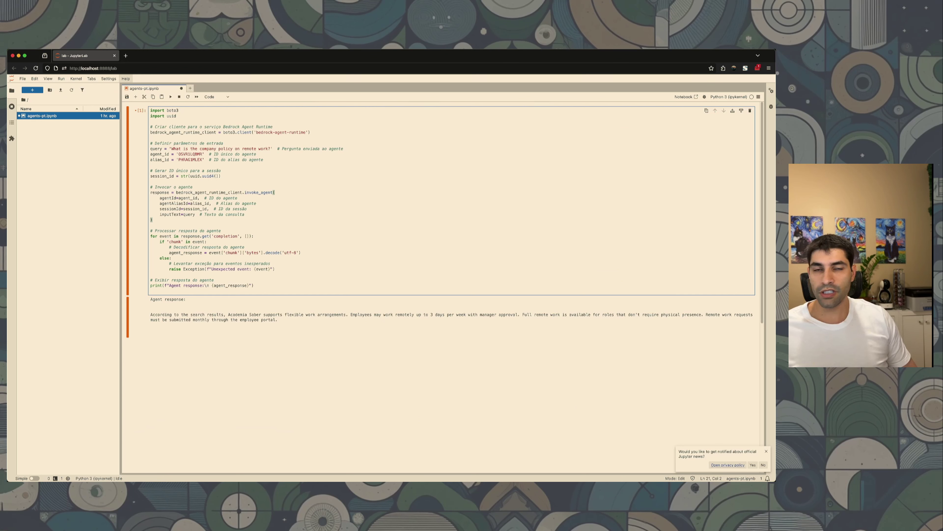
Step: Set the query to "Qual é a política da empresa sobre trabalho remoto?", run the cell and save the notebook
key(super+Tab)
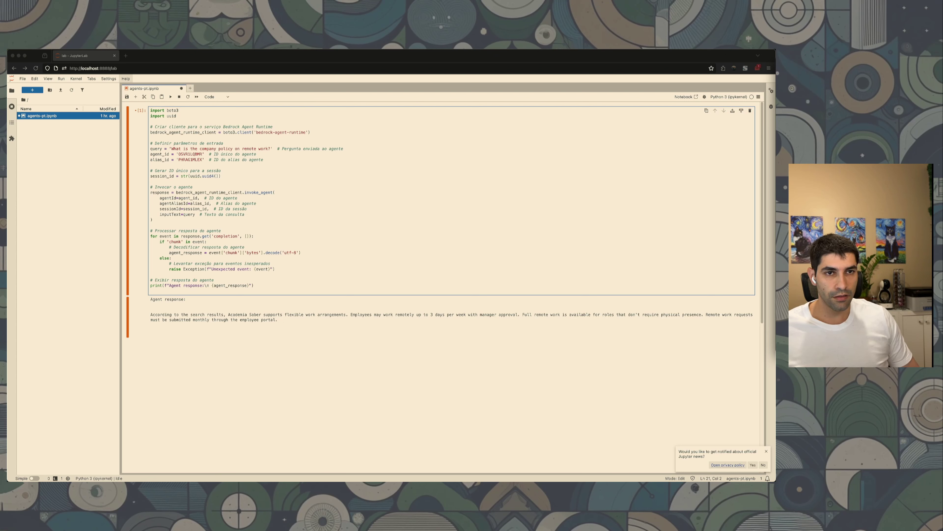
key(super+Tab)
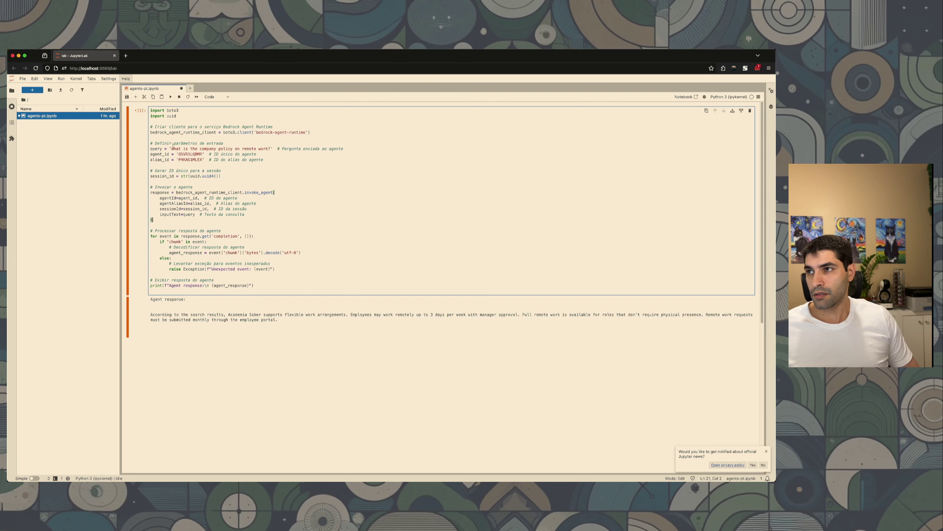
drag(171, 148, 264, 146)
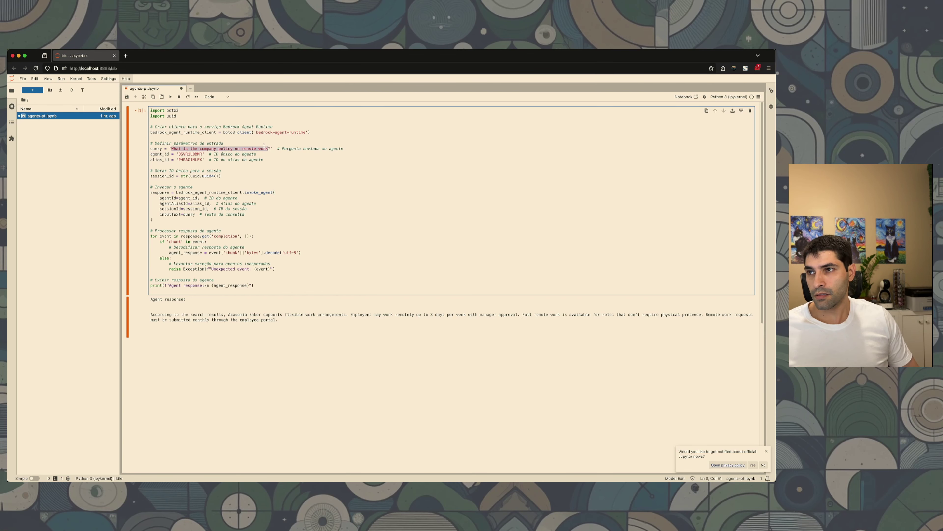
text(Qual é a política da empresa sobre trabalho remoto)
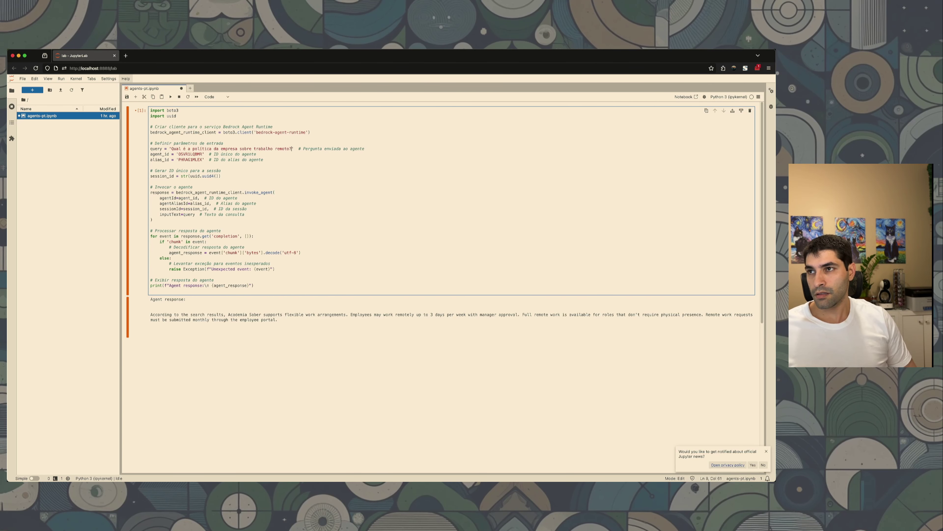
key(shift+Return)
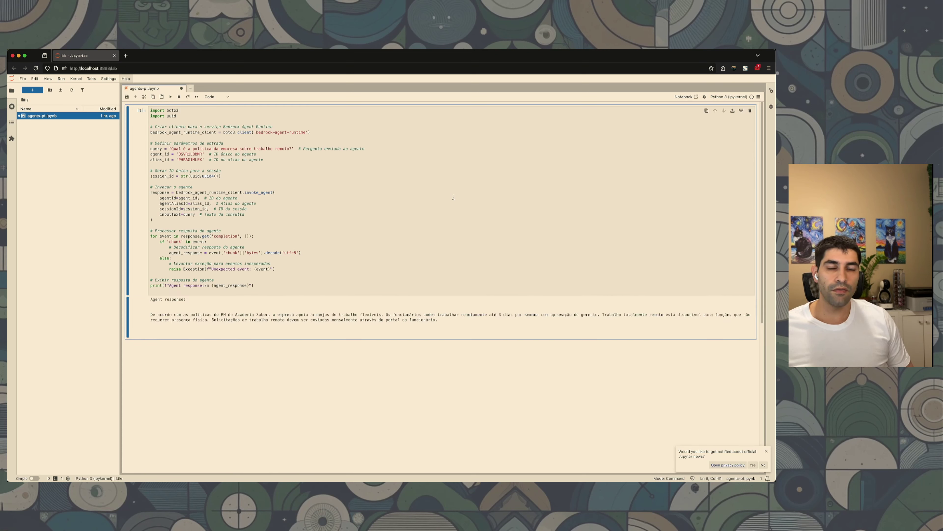
key(super+s)
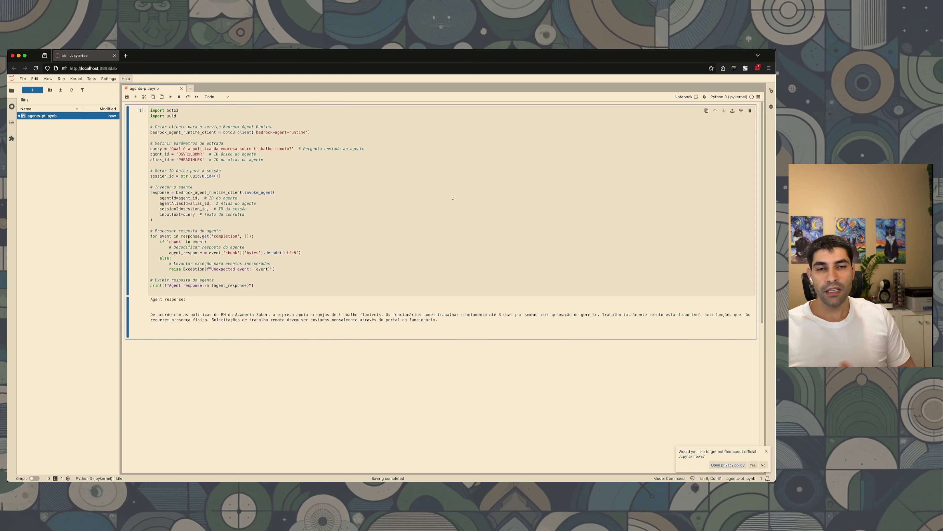